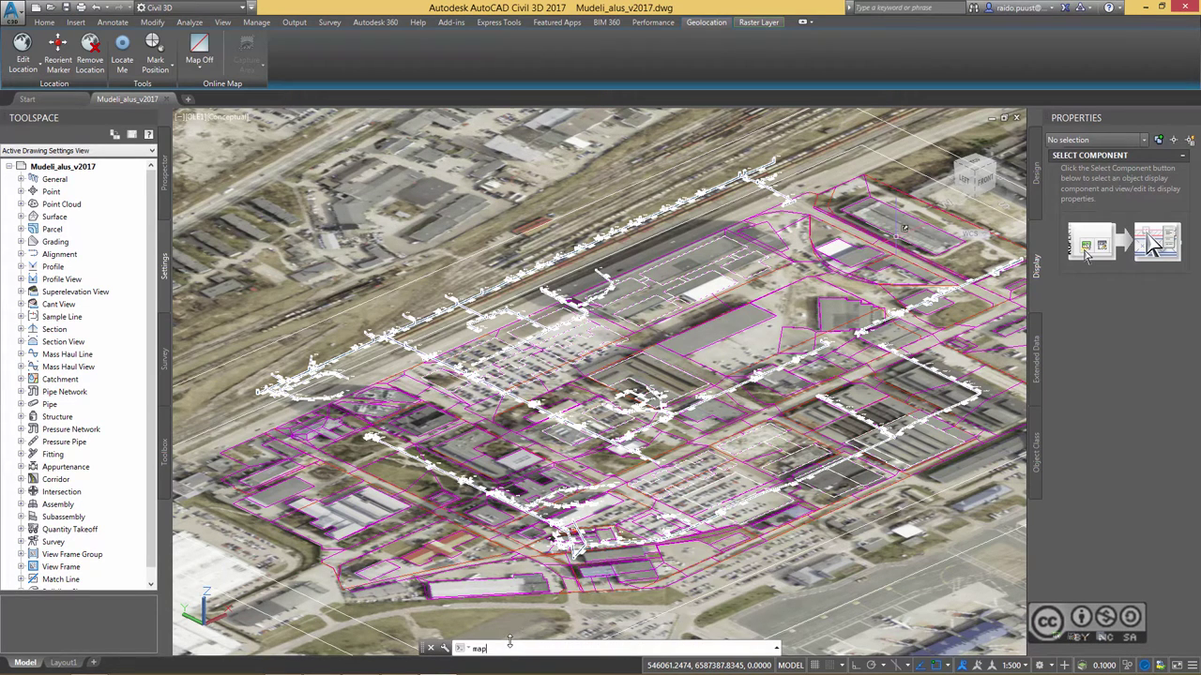
Show the Map Task Pane with MAPWSPACE, listing the WMS_3 layers and EESTIFOTO
type("MAPWSPACE")
key("Return")
key("Return")
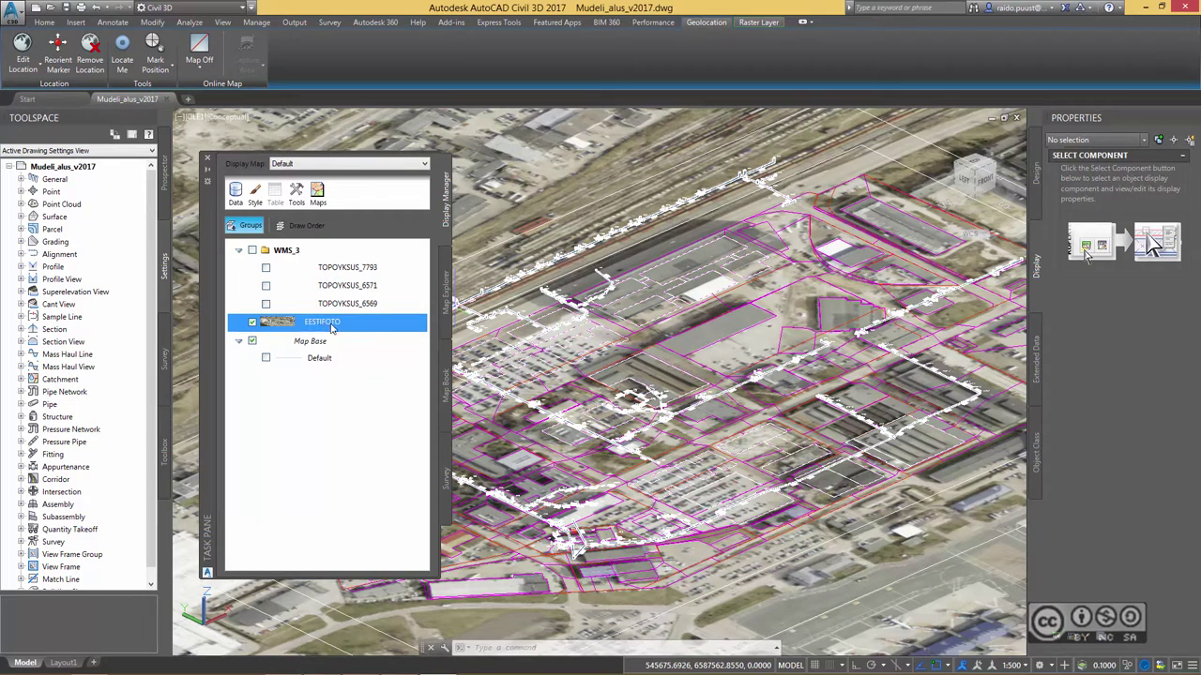
right_click(331, 328)
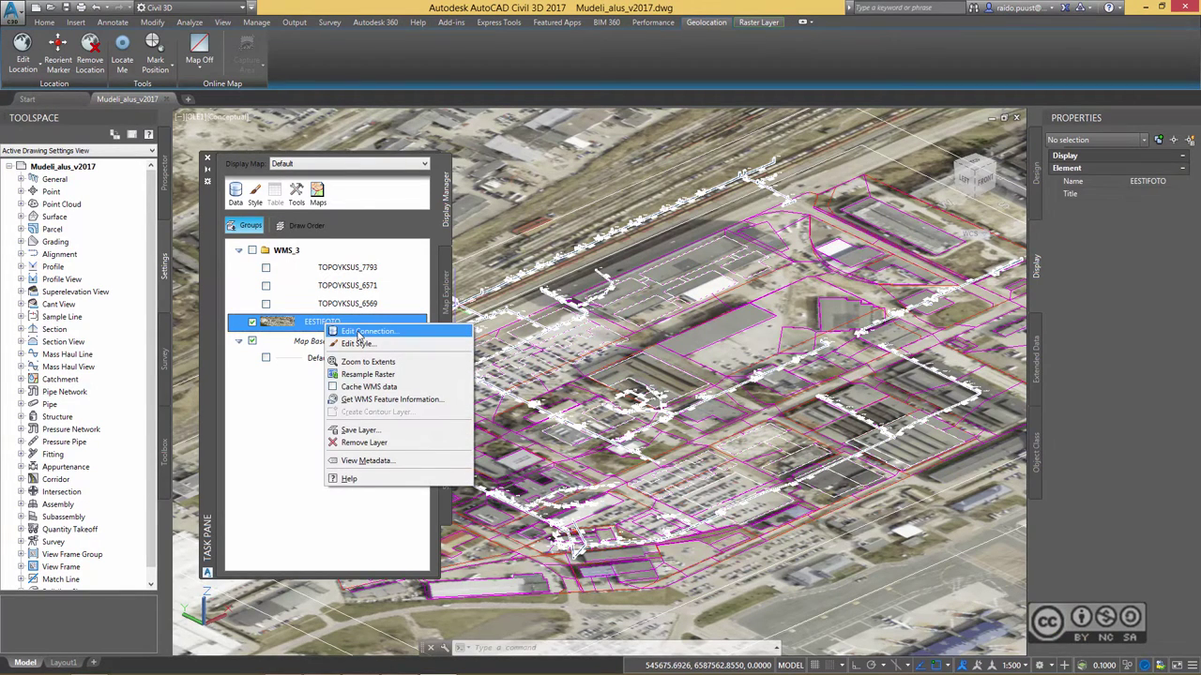
left_click(361, 331)
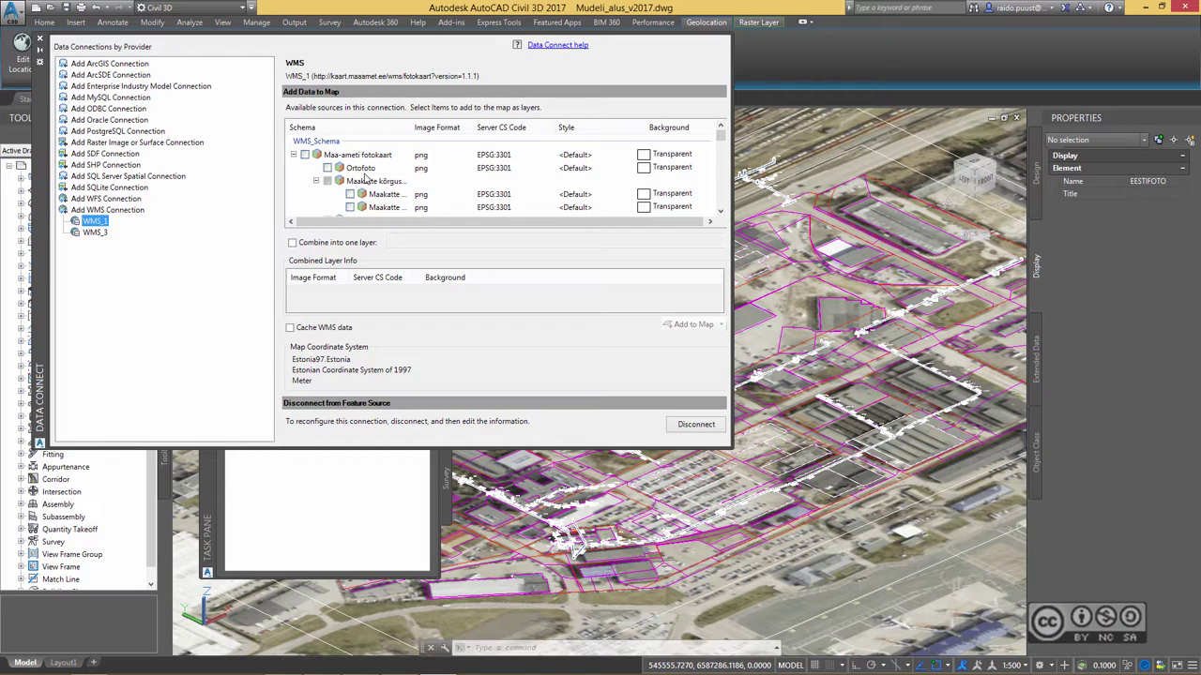
left_click(40, 40)
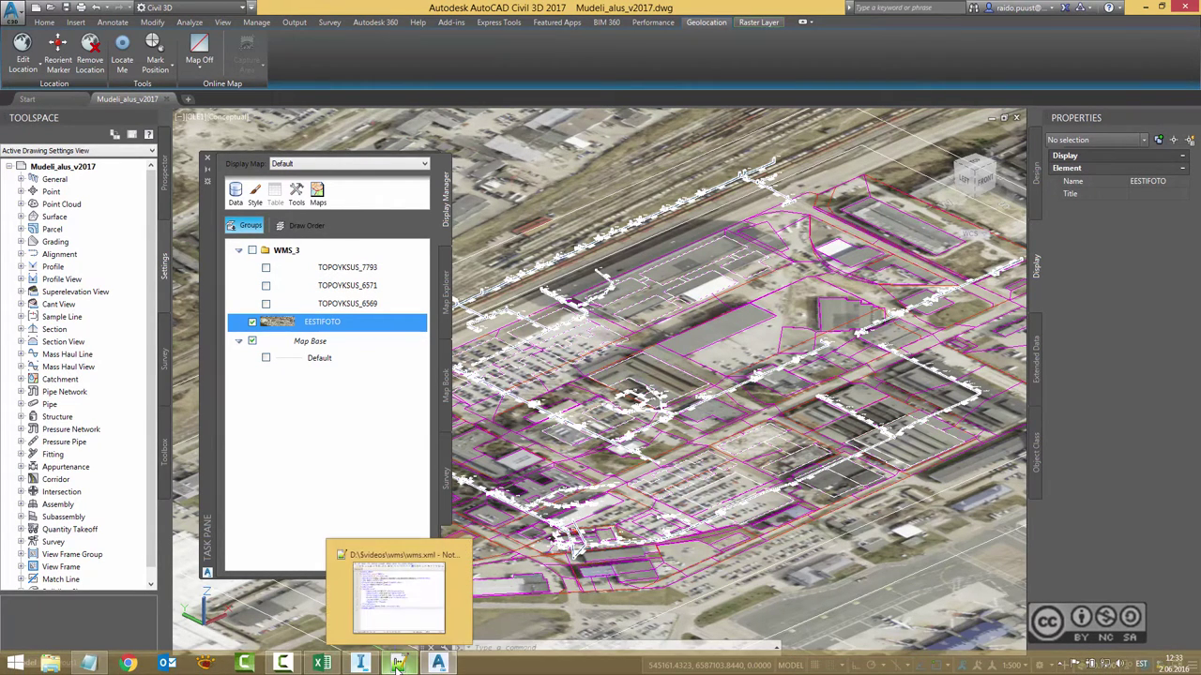
Open wms.xml and highlight its GDAL_WMS, version 1.1.1, server URL, image/jpeg and EESTIFOTO values
left_click(398, 664)
left_click_drag(553, 141, 590, 178)
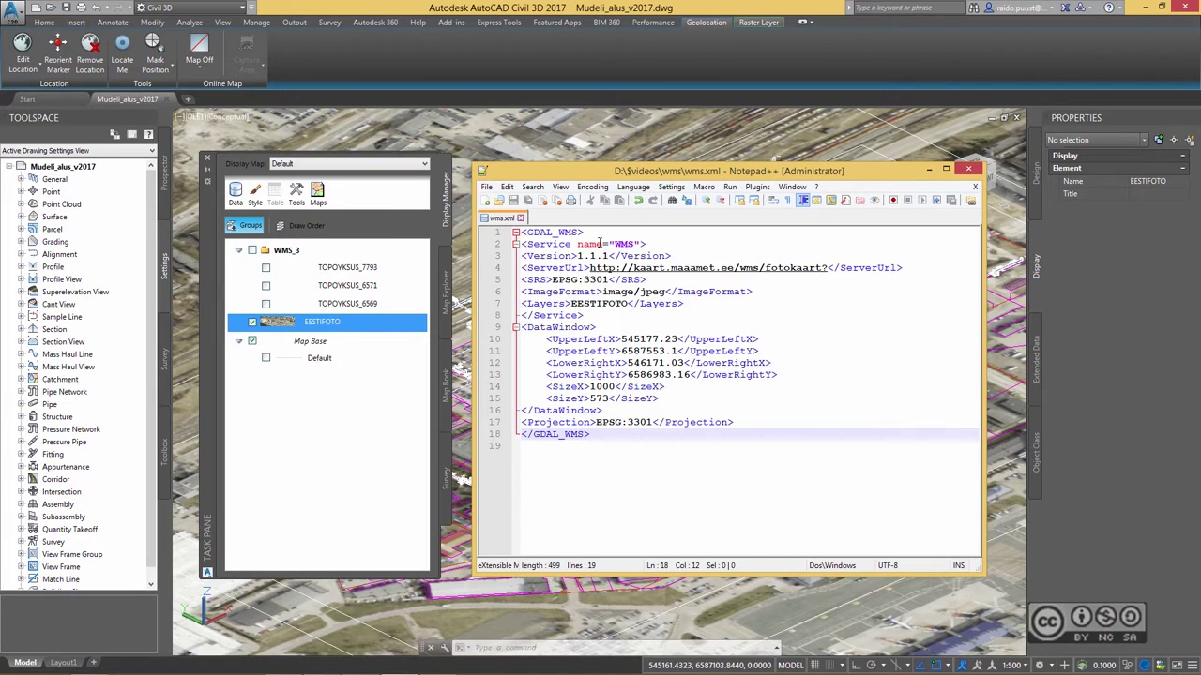
left_click_drag(527, 232, 578, 233)
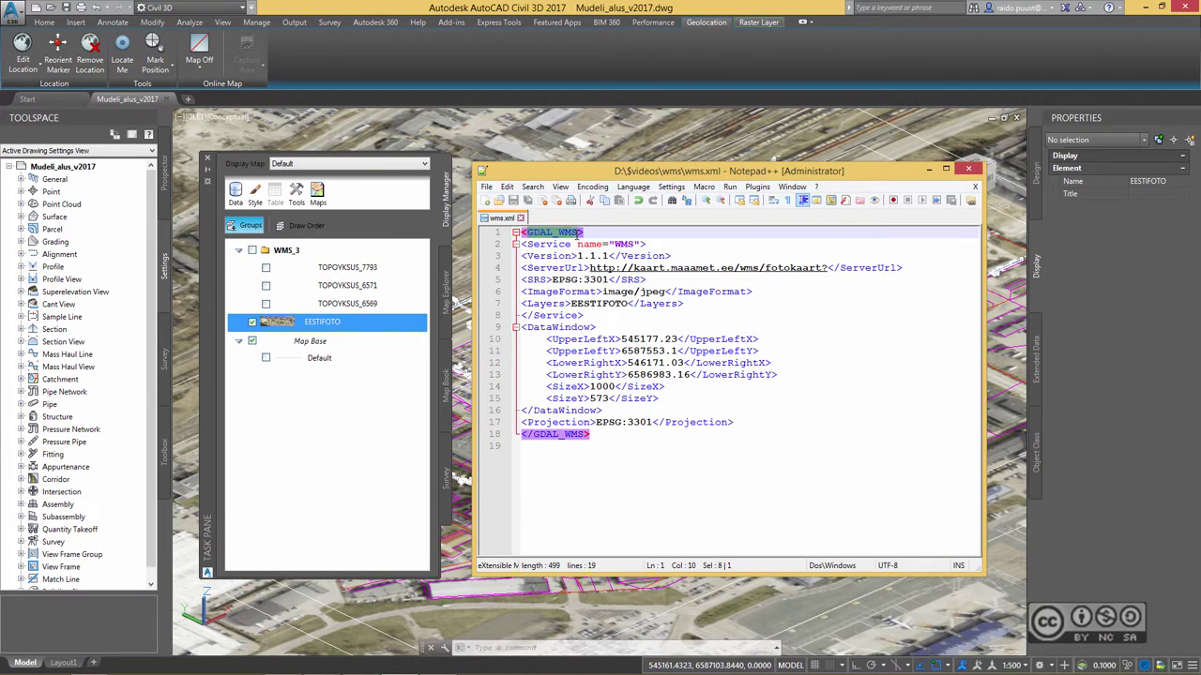
left_click(591, 232)
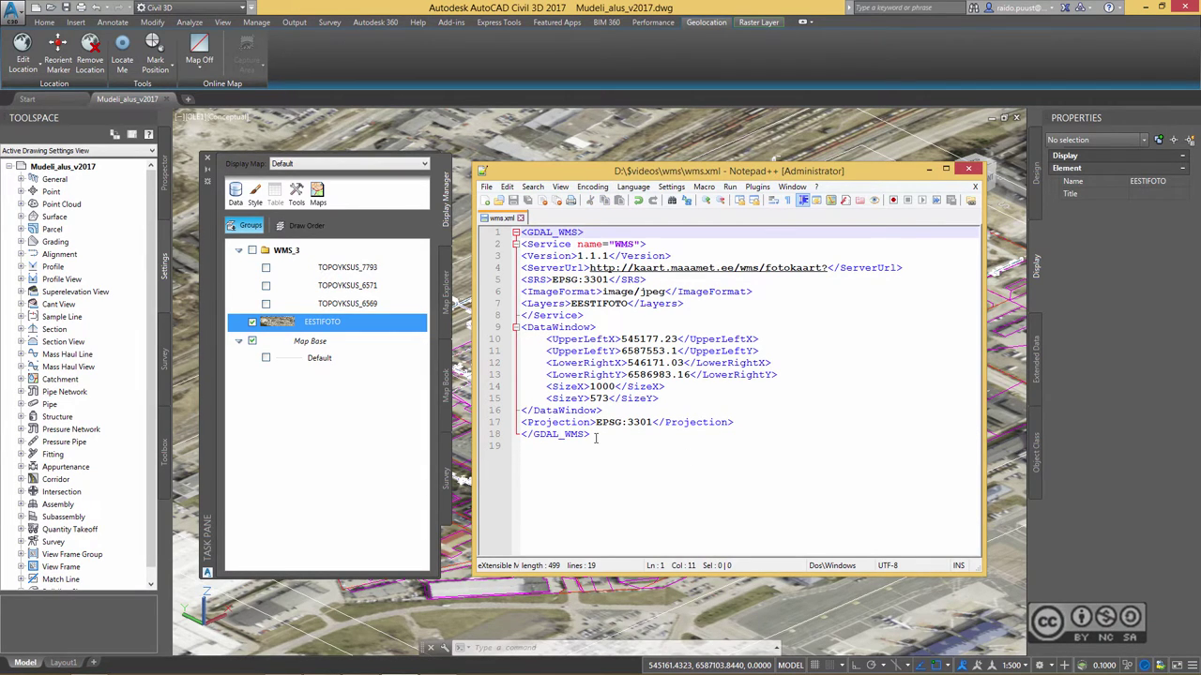
left_click_drag(577, 255, 612, 255)
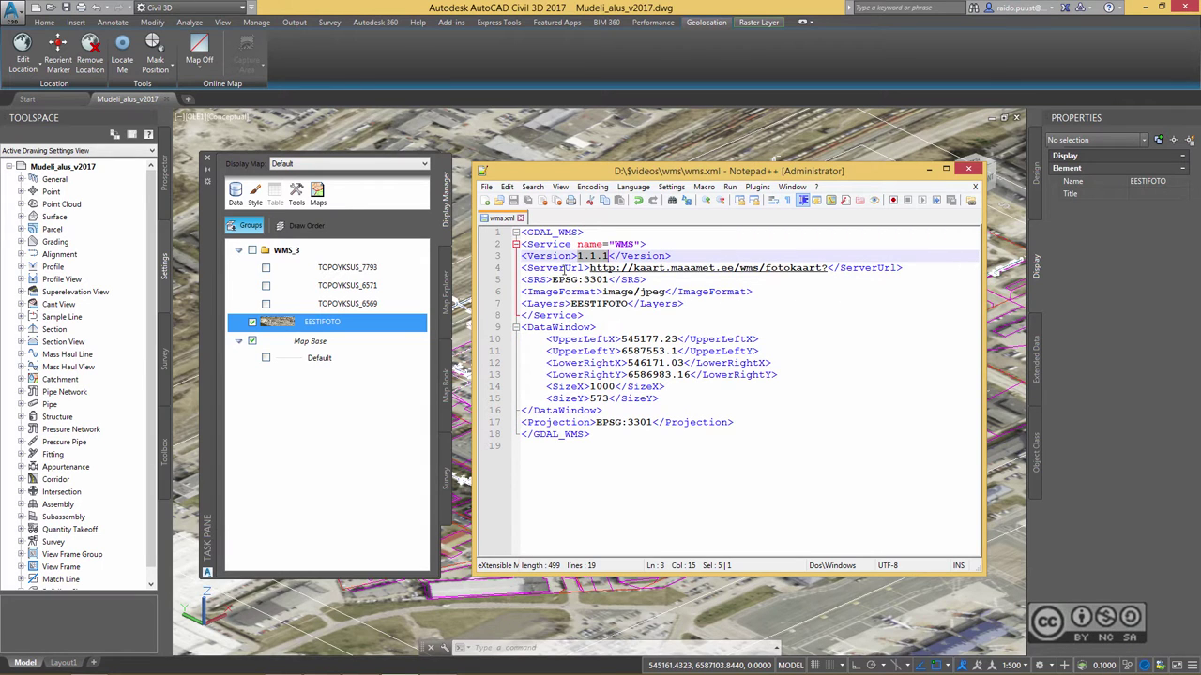
left_click_drag(589, 267, 829, 269)
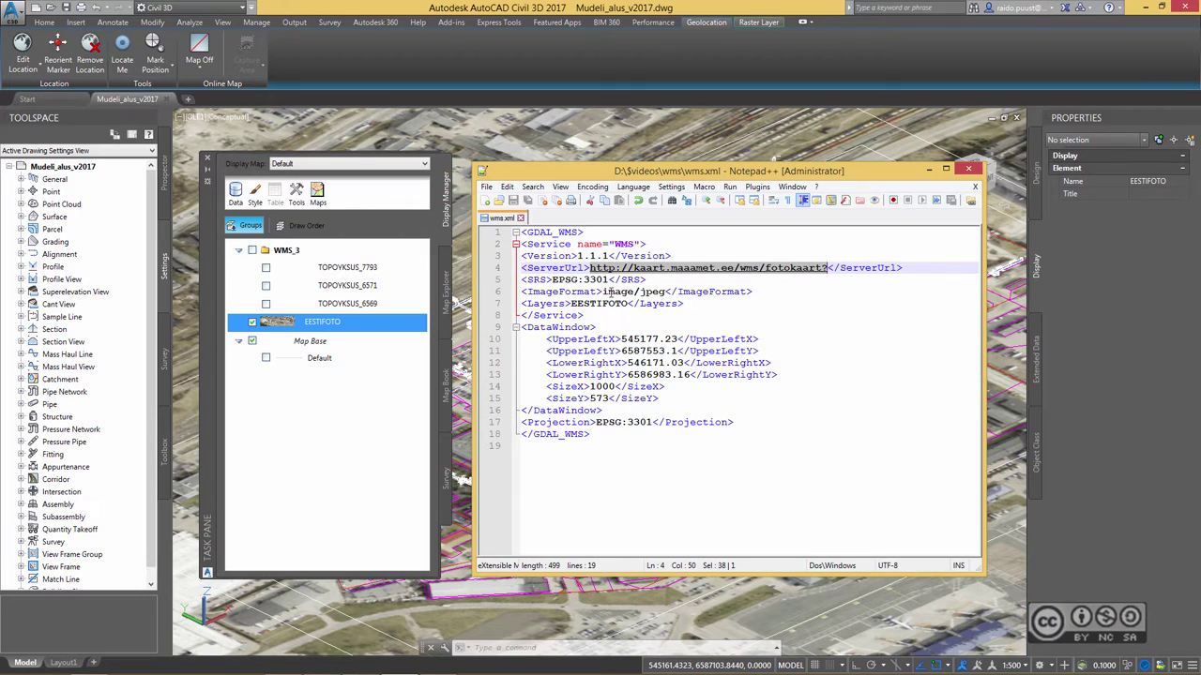
left_click_drag(603, 292, 666, 291)
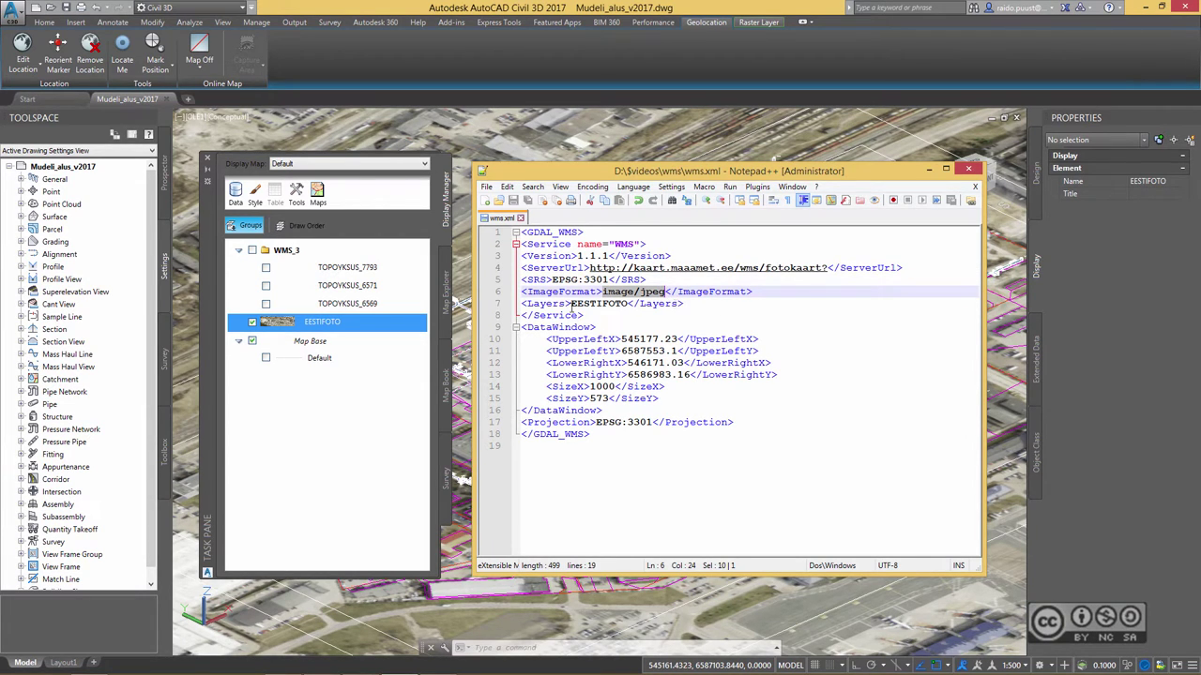
left_click_drag(570, 303, 630, 303)
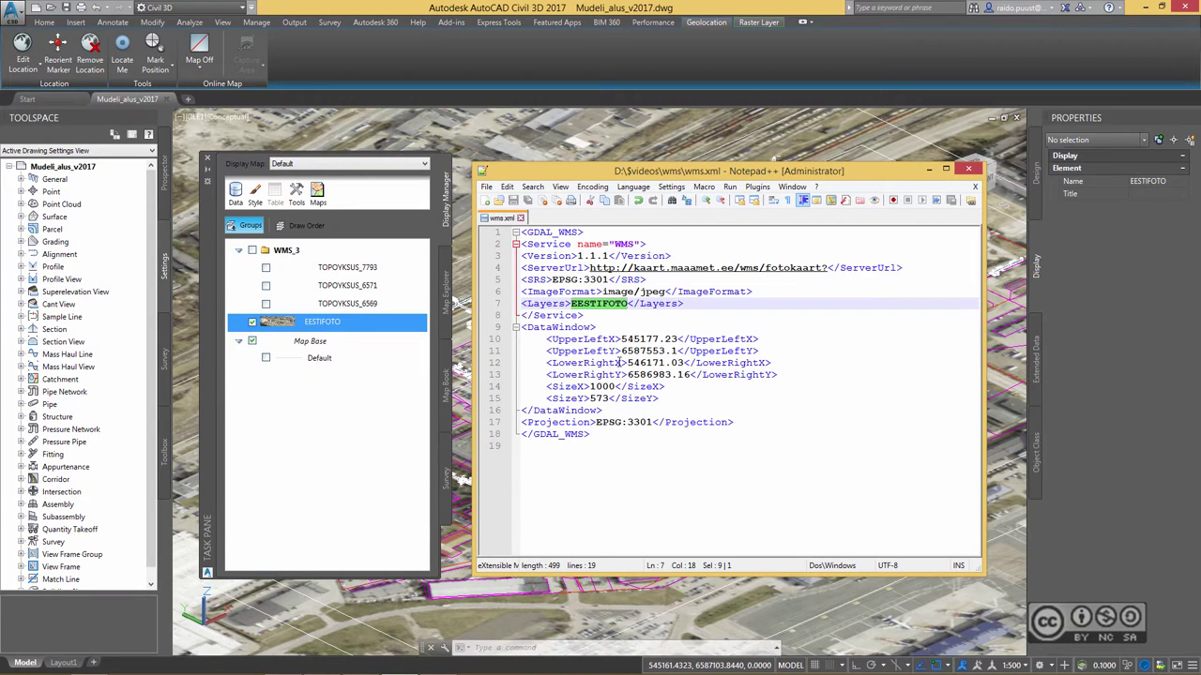
mouse_move(621, 340)
left_mouse_down()
mouse_move(677, 340)
mouse_move(676, 350)
left_mouse_up()
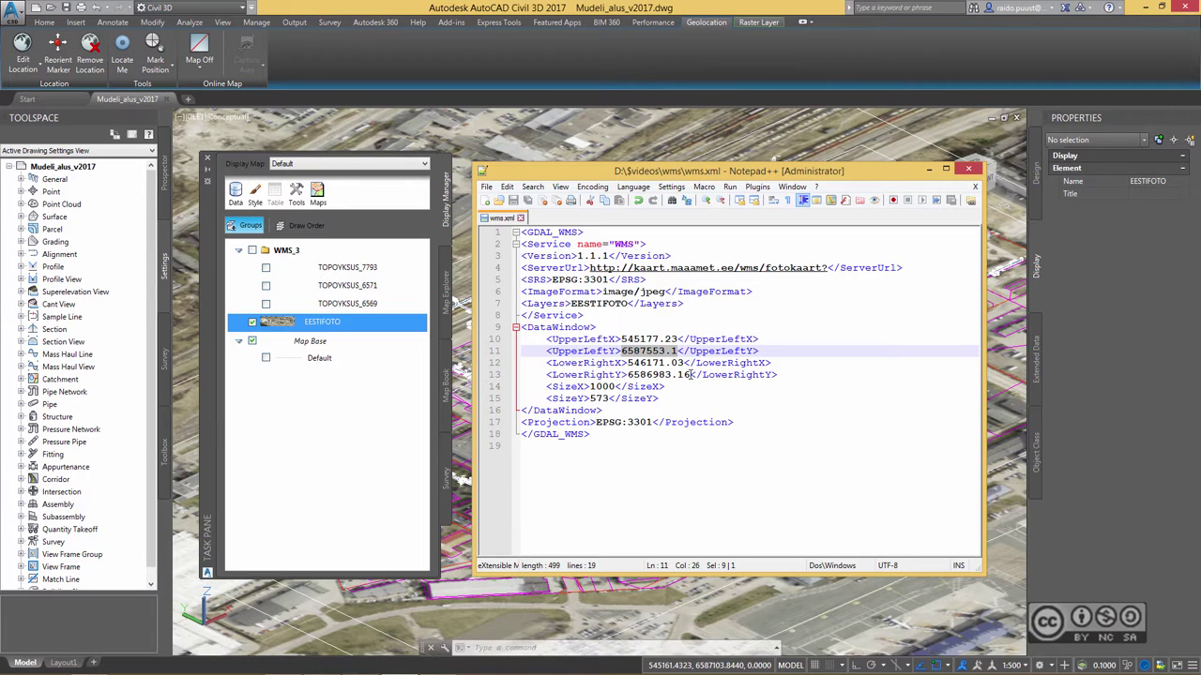
left_click(628, 363)
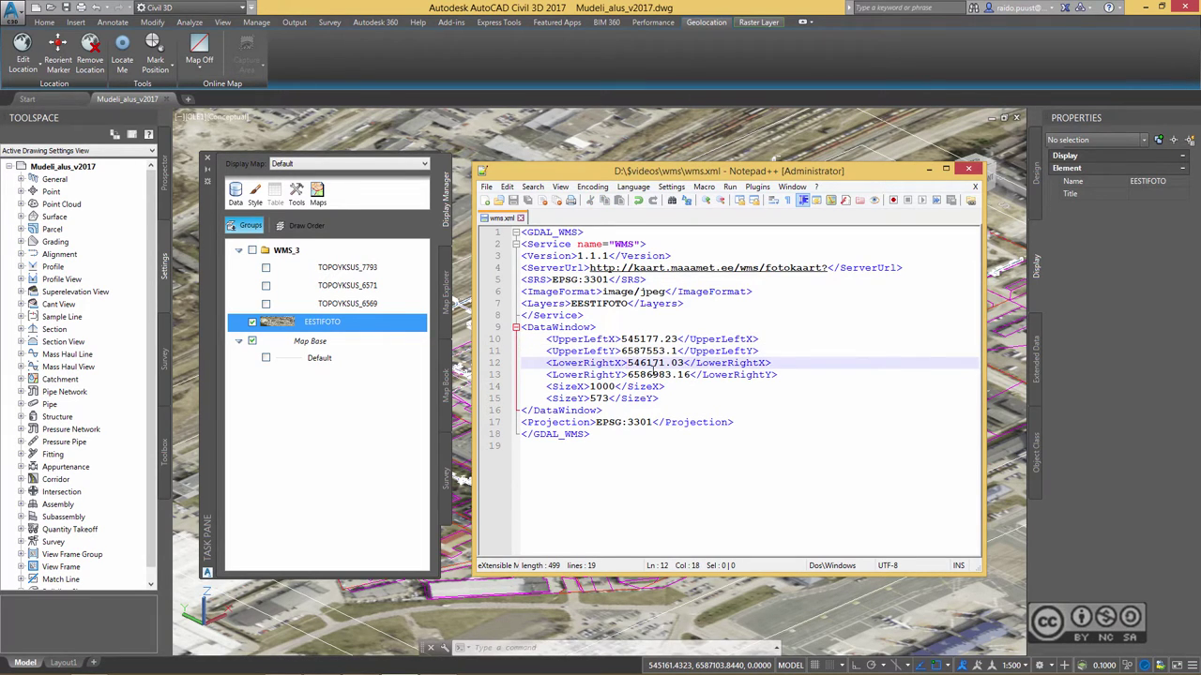
left_click(678, 340)
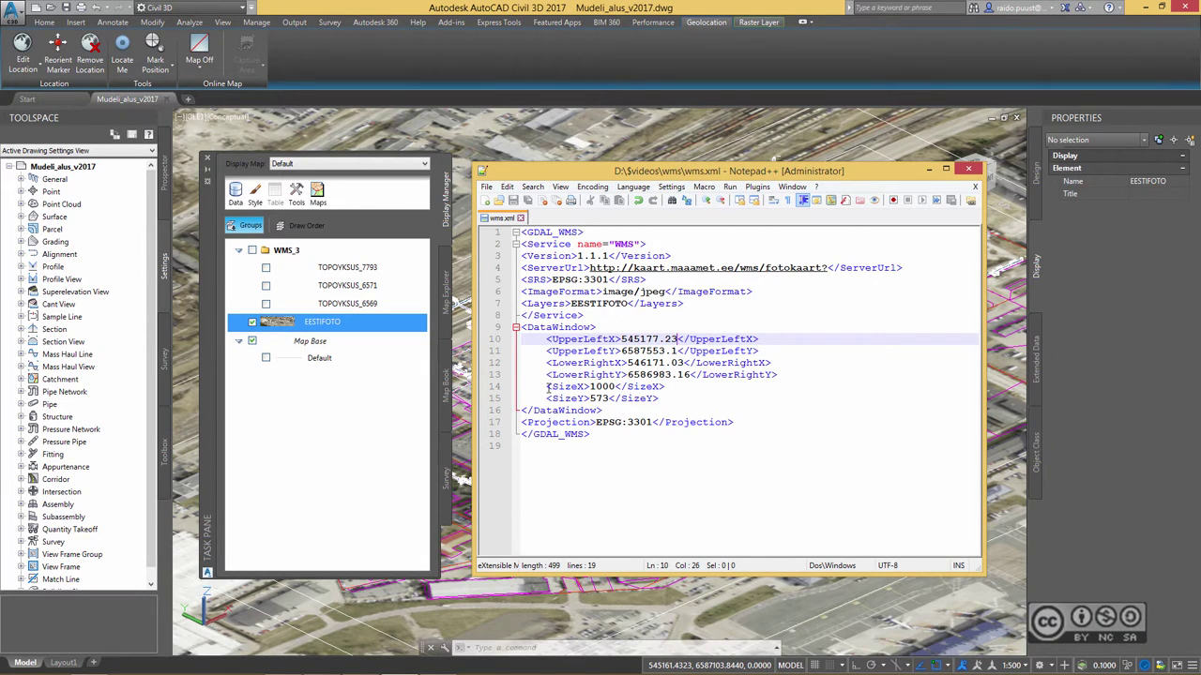
left_click_drag(546, 388, 580, 387)
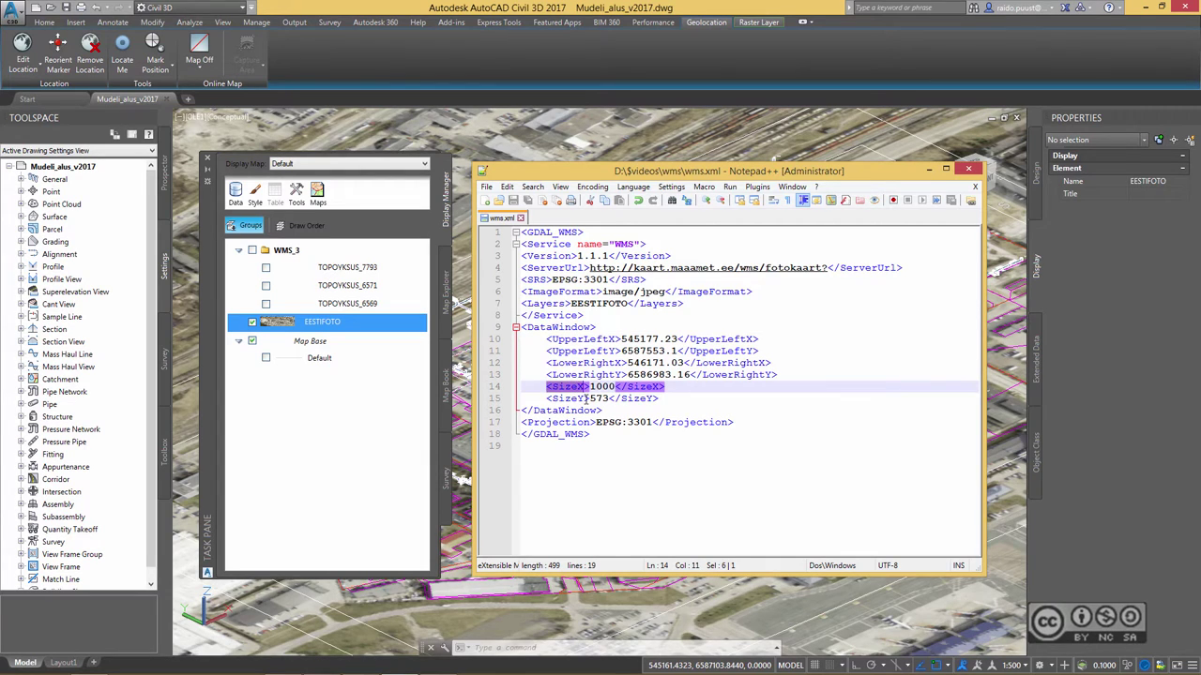
left_click(666, 398)
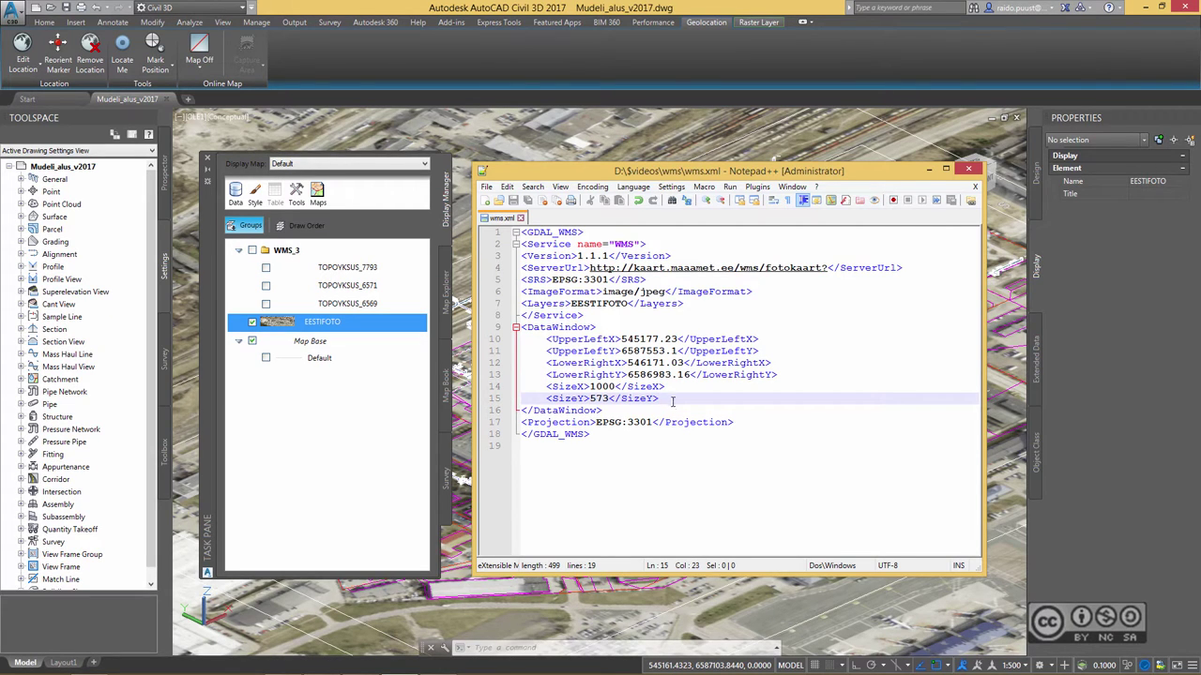
left_click_drag(590, 387, 614, 387)
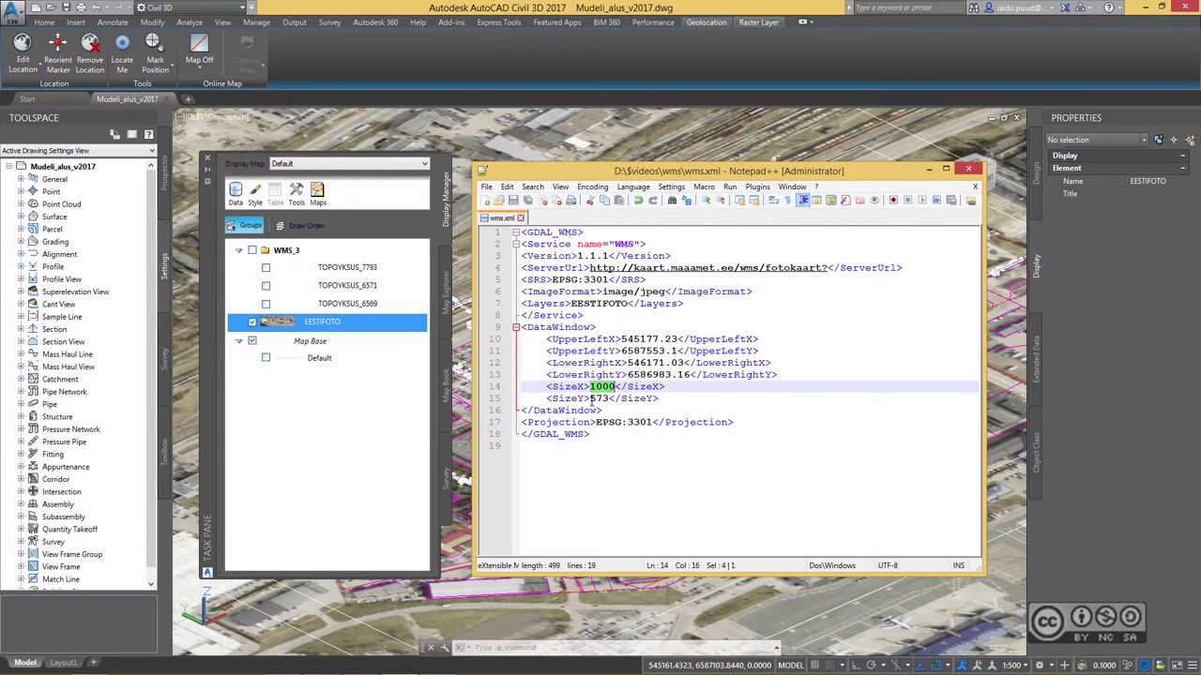
left_click_drag(590, 399, 609, 399)
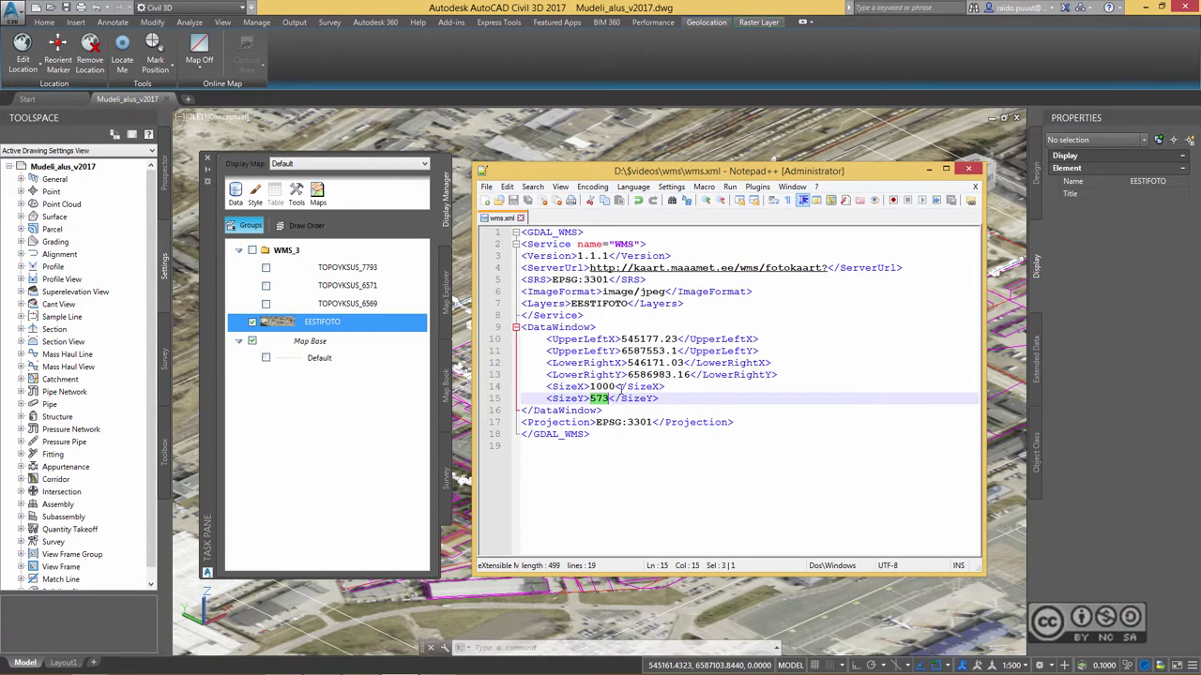
left_click(616, 386)
left_click_drag(590, 386, 615, 387)
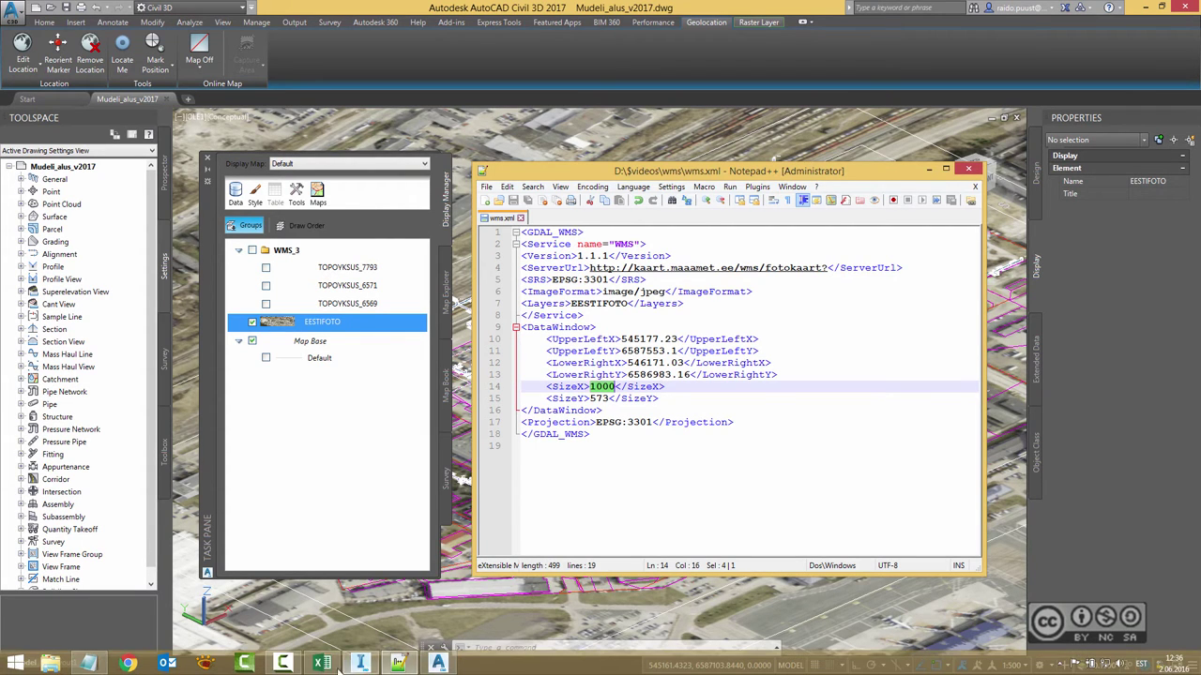
Set the width in Excel cell J2 to 1000
left_click(321, 664)
left_click(882, 355)
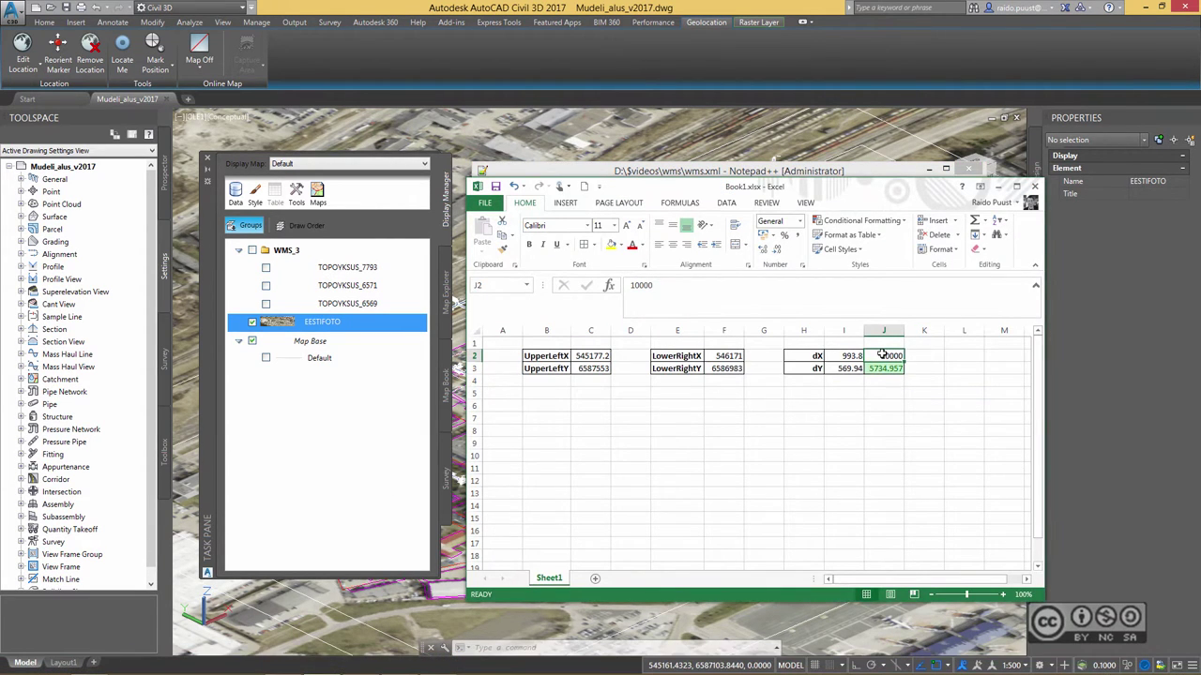
type("1000")
key("Return")
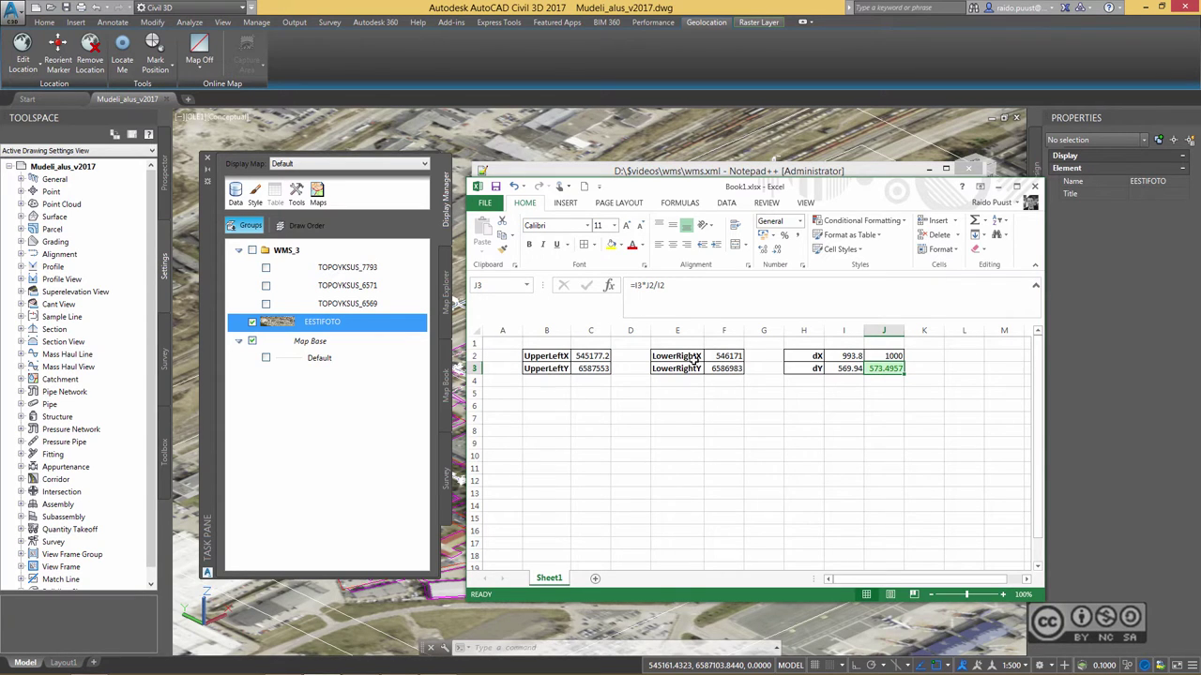
Check the dX formula in I2 and the proportional height formula in J3 (573.4957)
left_click(834, 356)
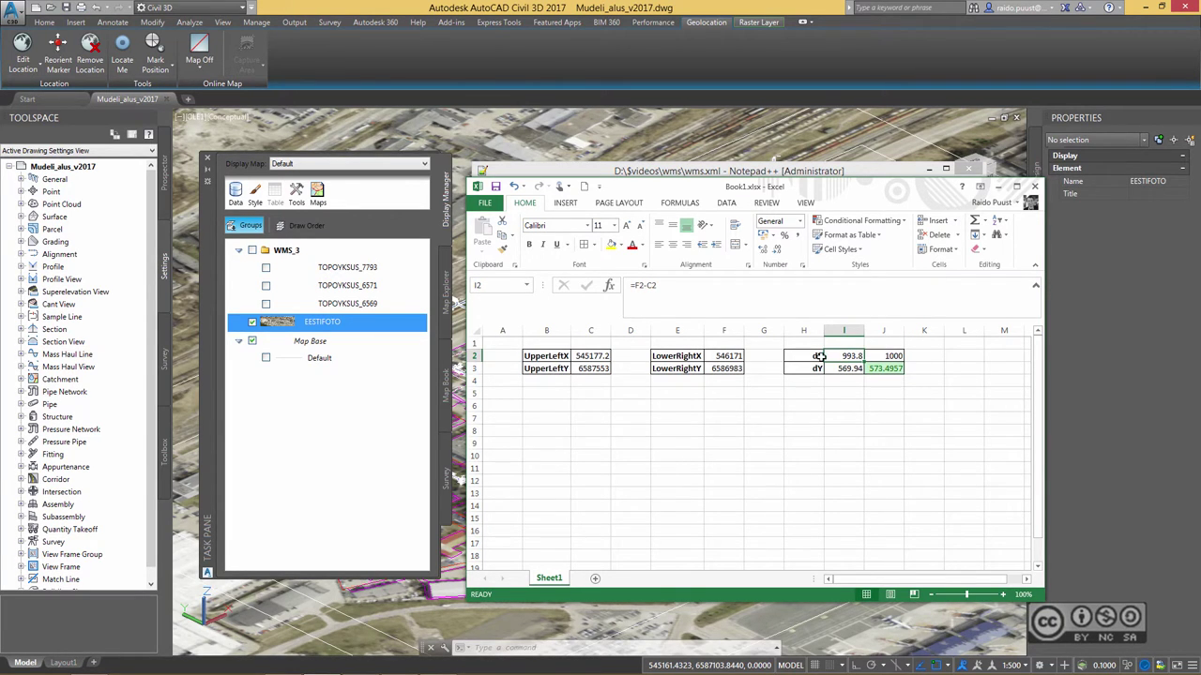
left_click(882, 356)
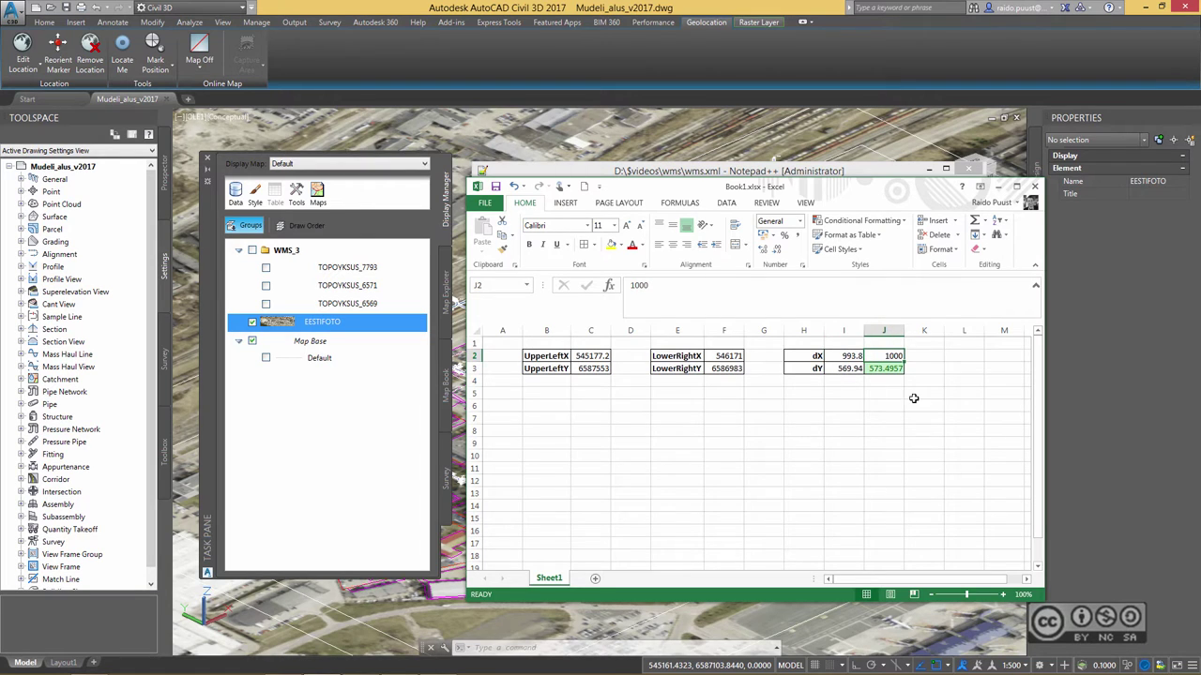
left_click(893, 369)
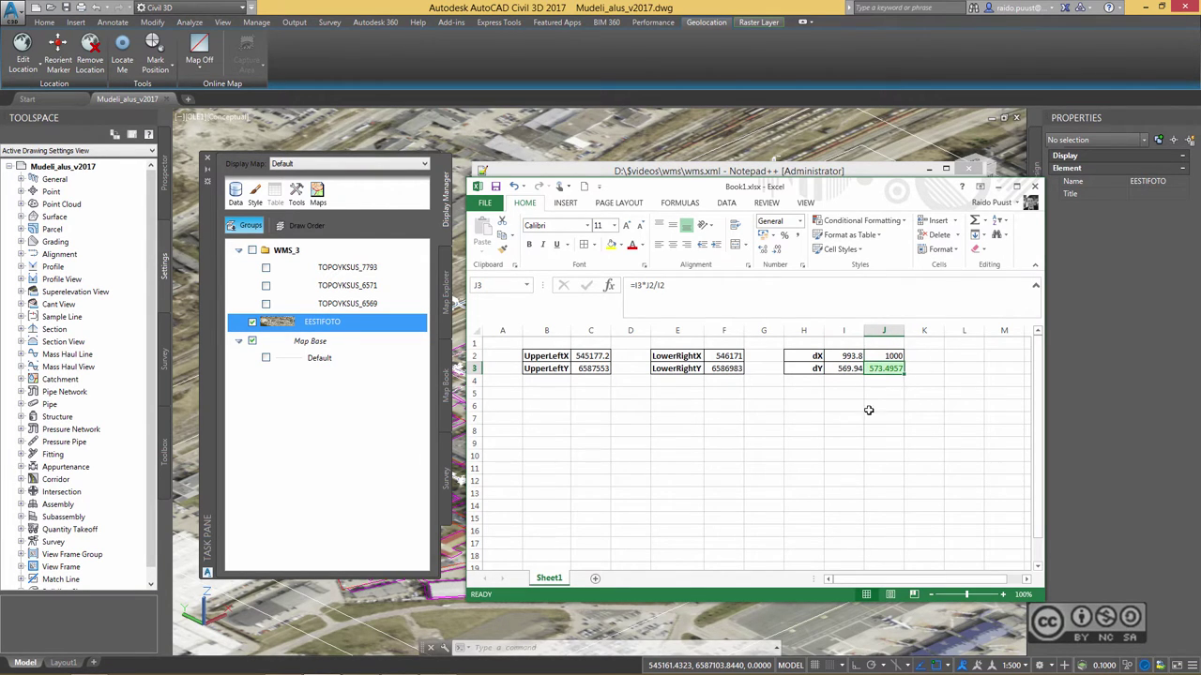
left_click(896, 175)
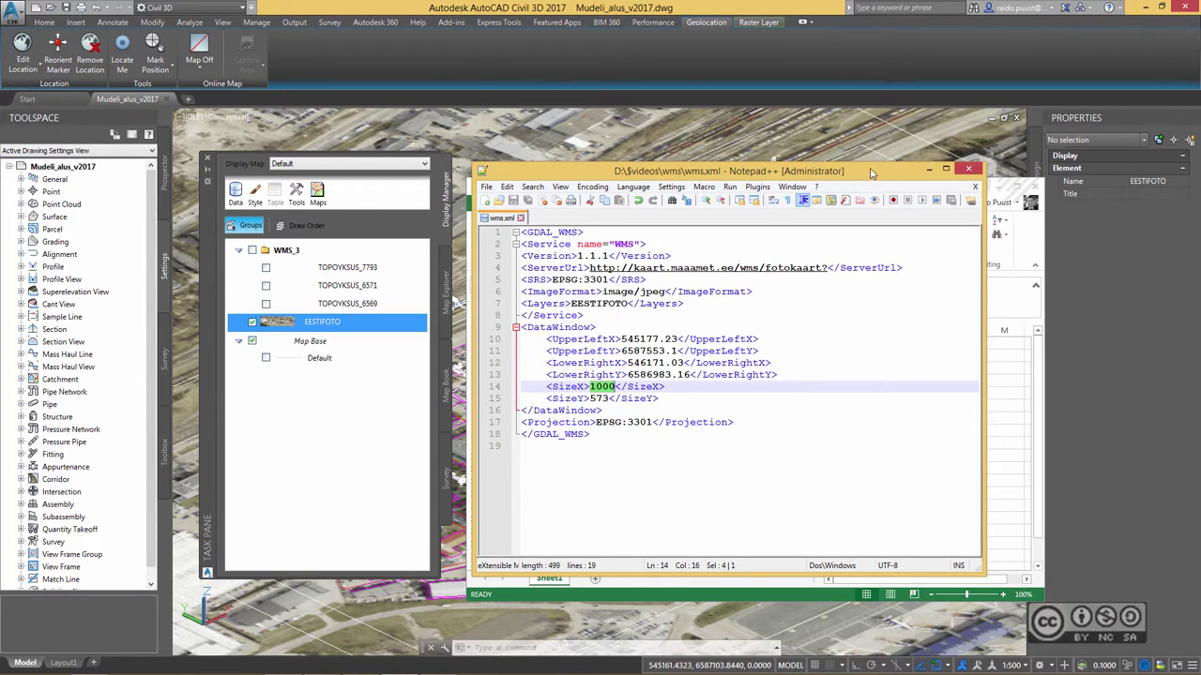
Minimize the Notepad++ and Excel windows to reveal the InfraWorks model
left_click(927, 171)
left_click(996, 190)
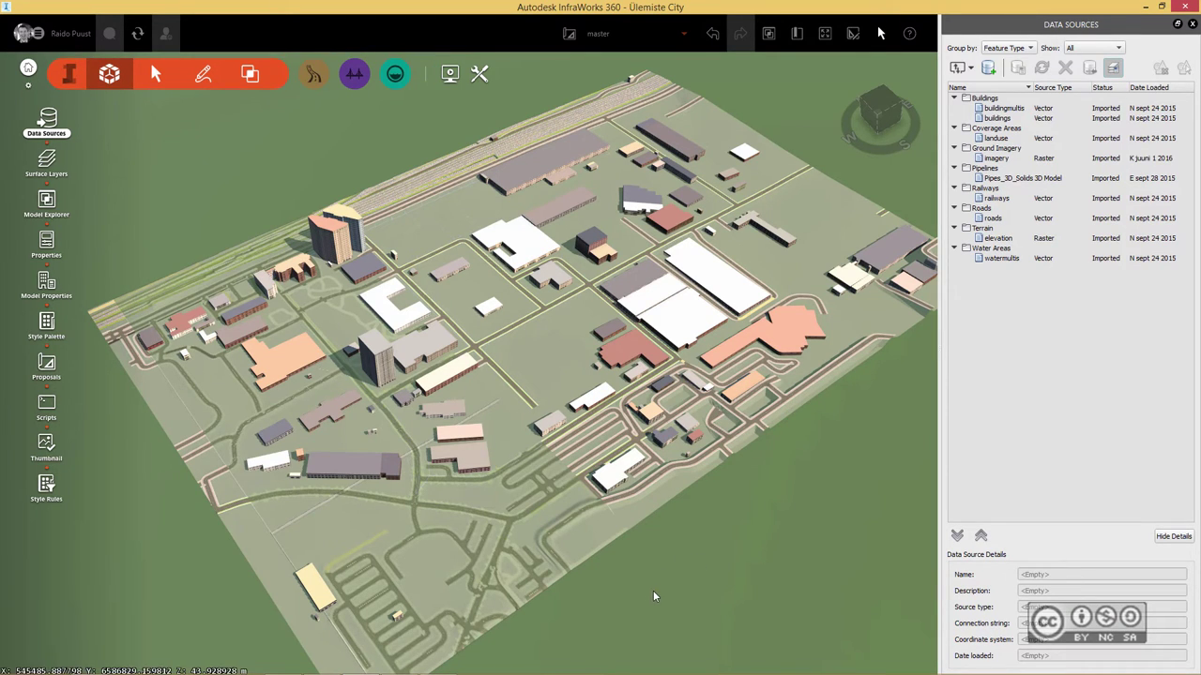
middle_click_drag(653, 590, 647, 562, "shift")
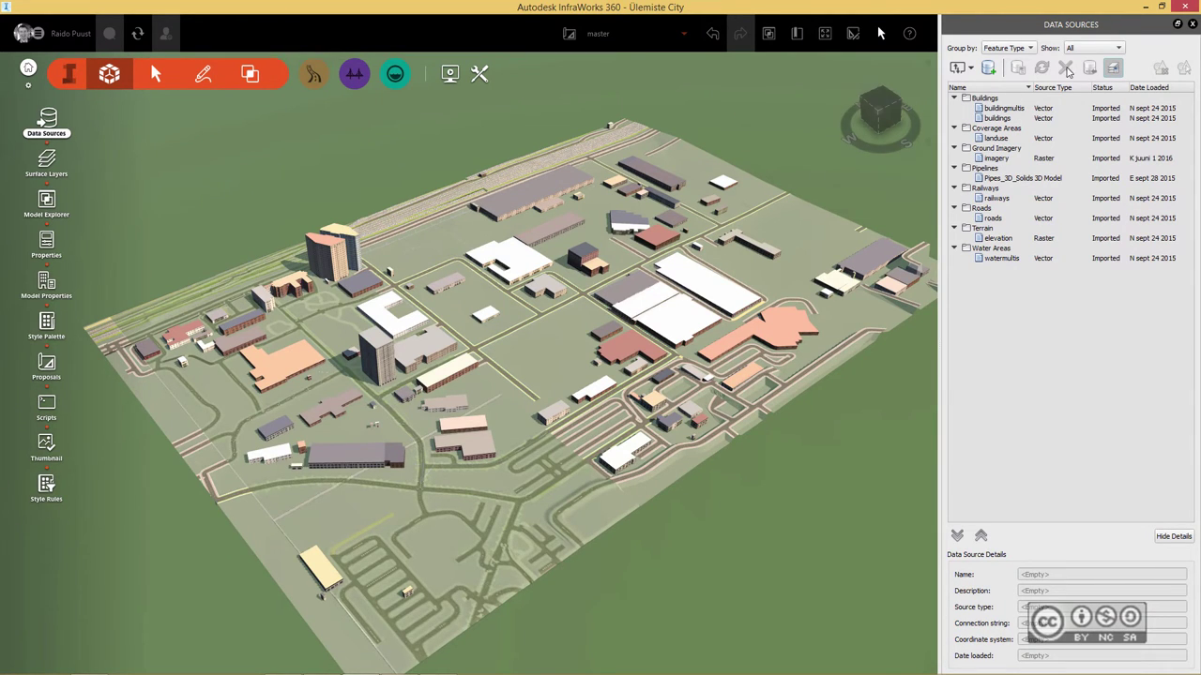
left_click(1112, 67)
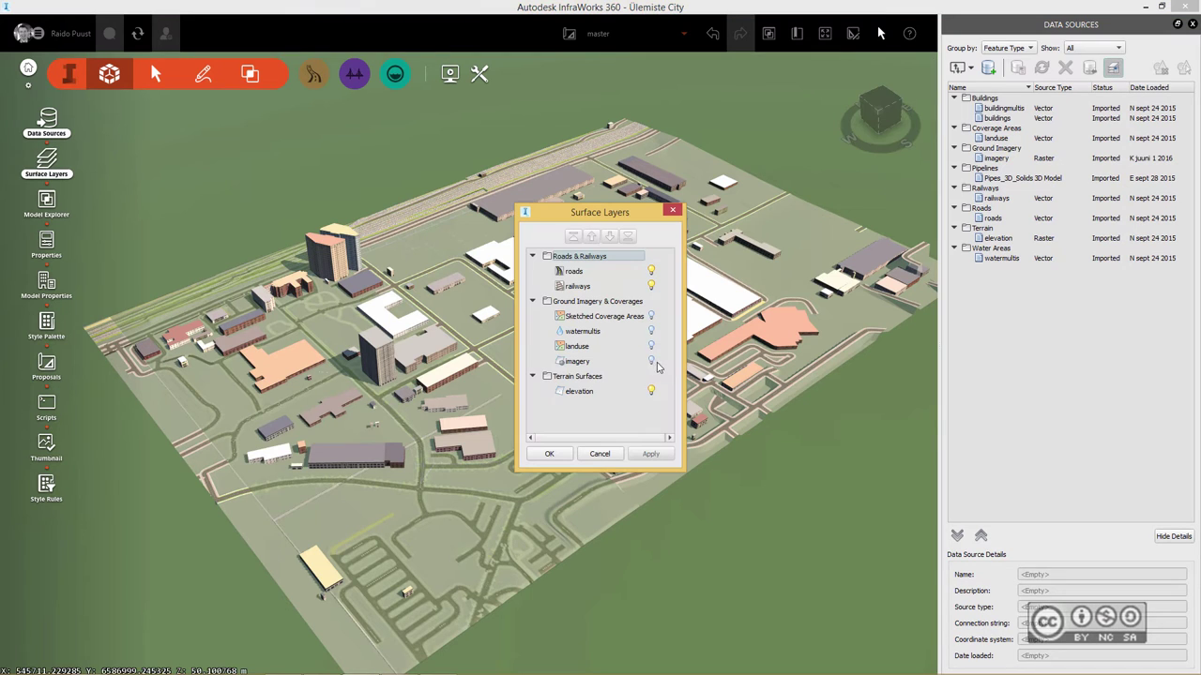
left_click(632, 455)
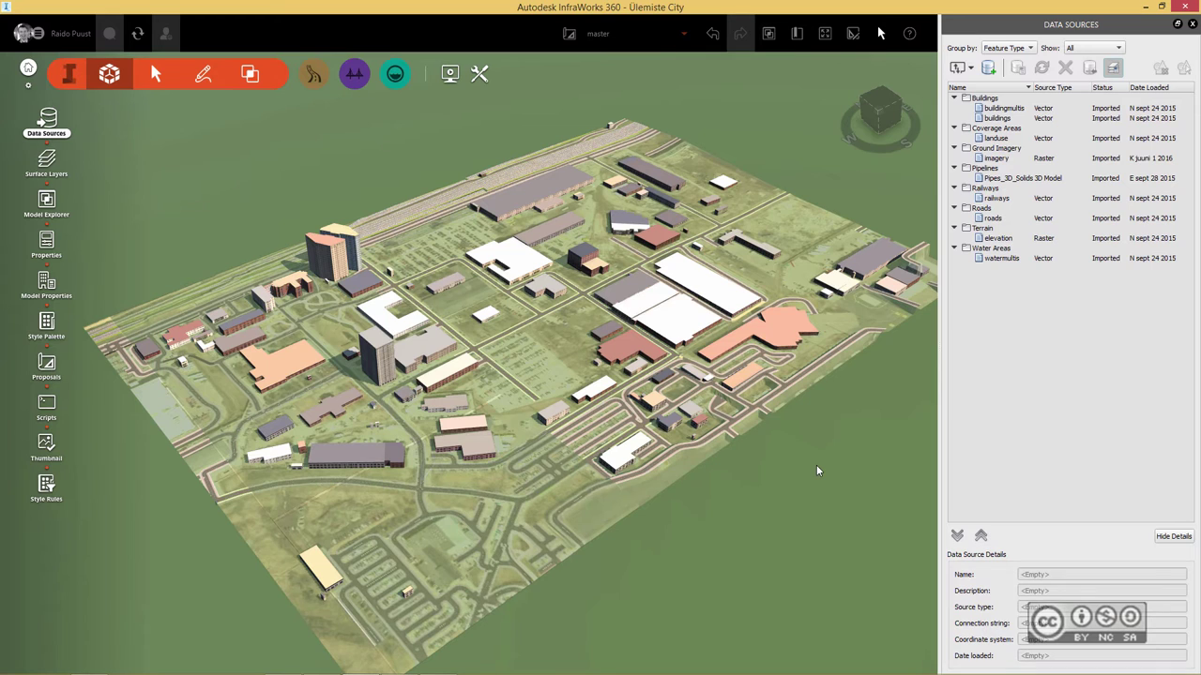
left_click(1115, 73)
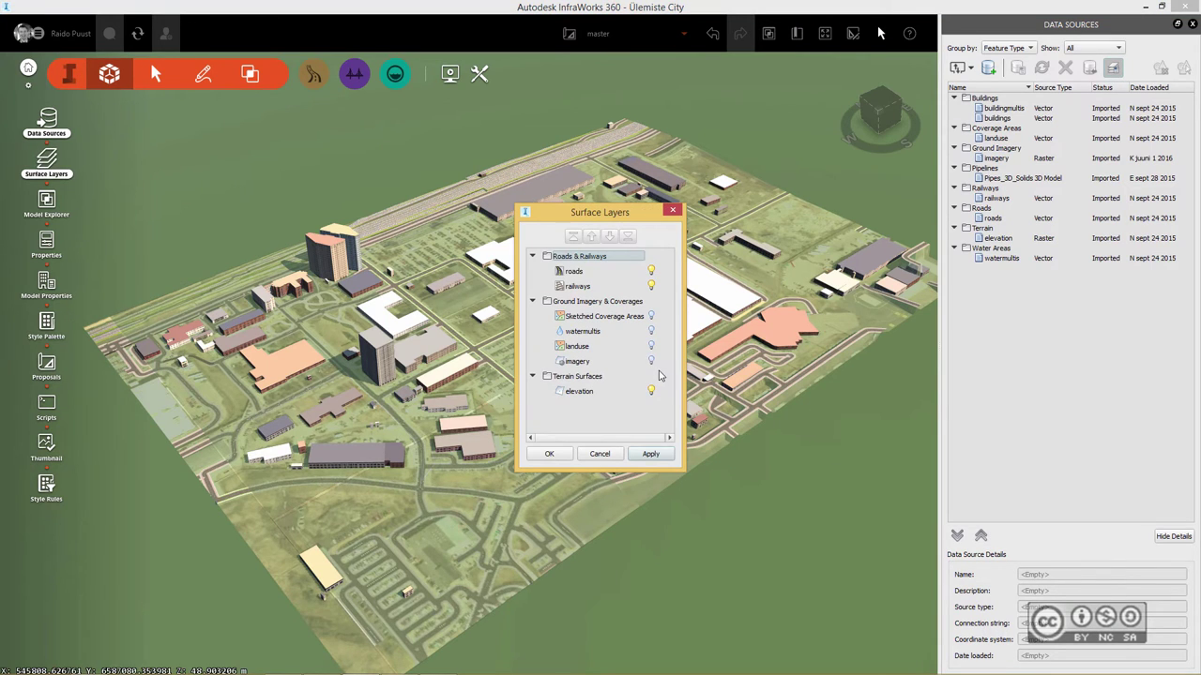
left_click(604, 457)
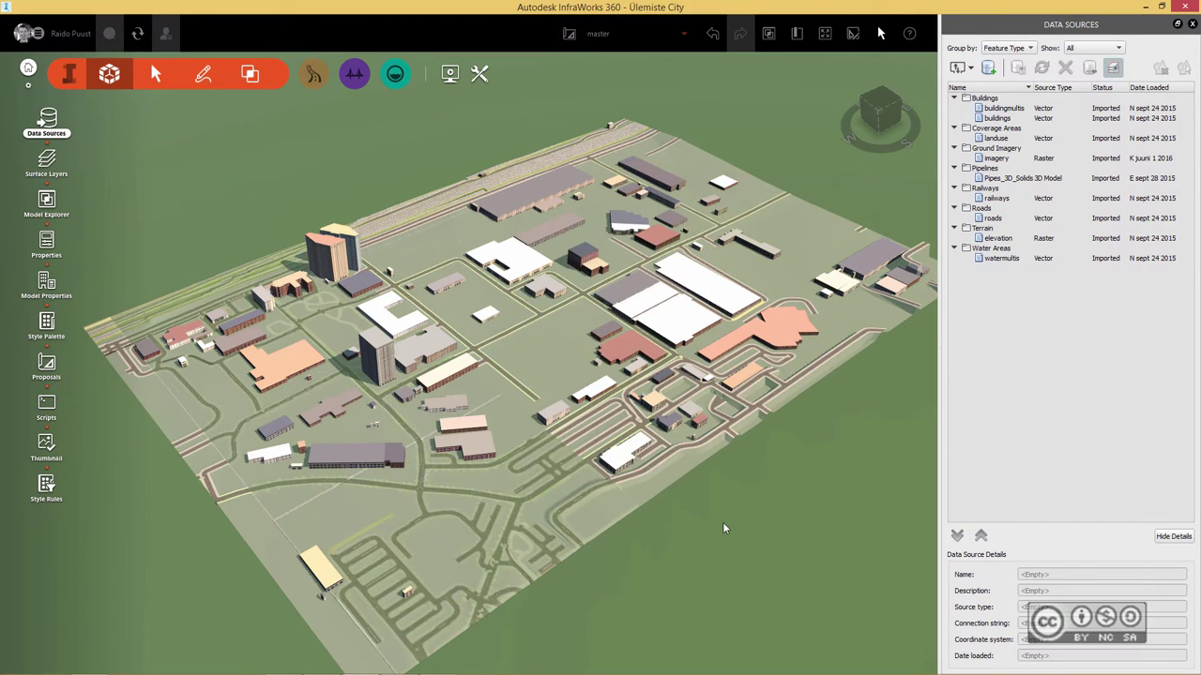
Add wms.xml as a raster data source in Data Sources
left_click(971, 68)
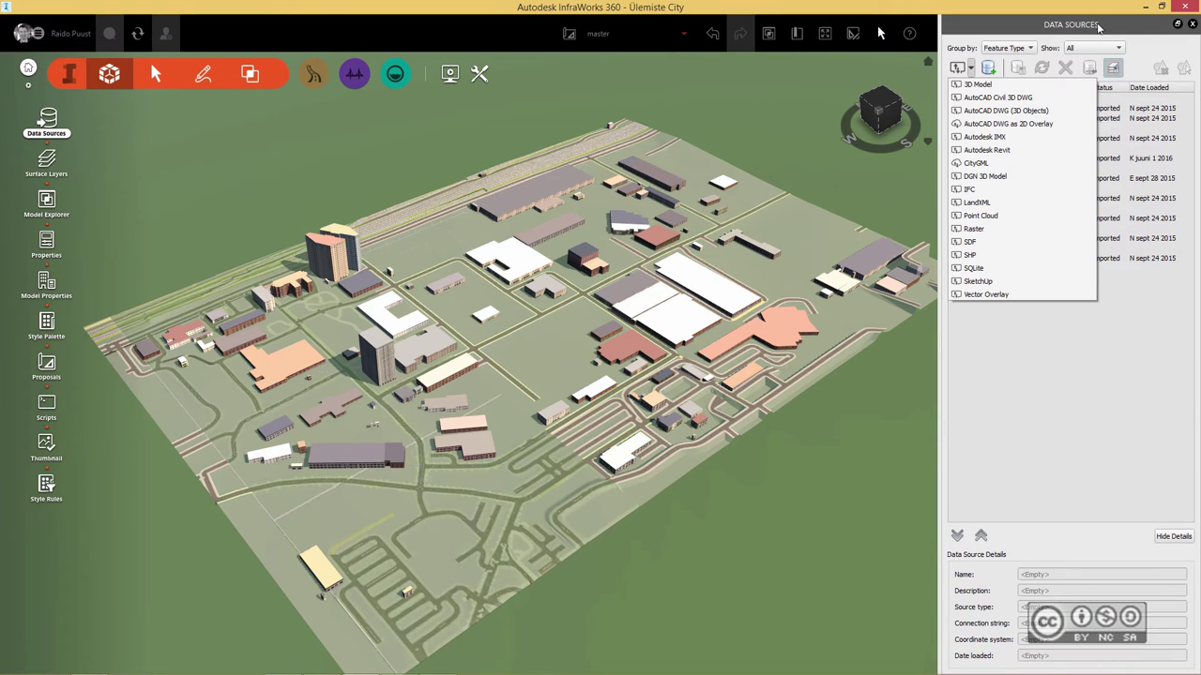
left_click(972, 231)
left_click(147, 137)
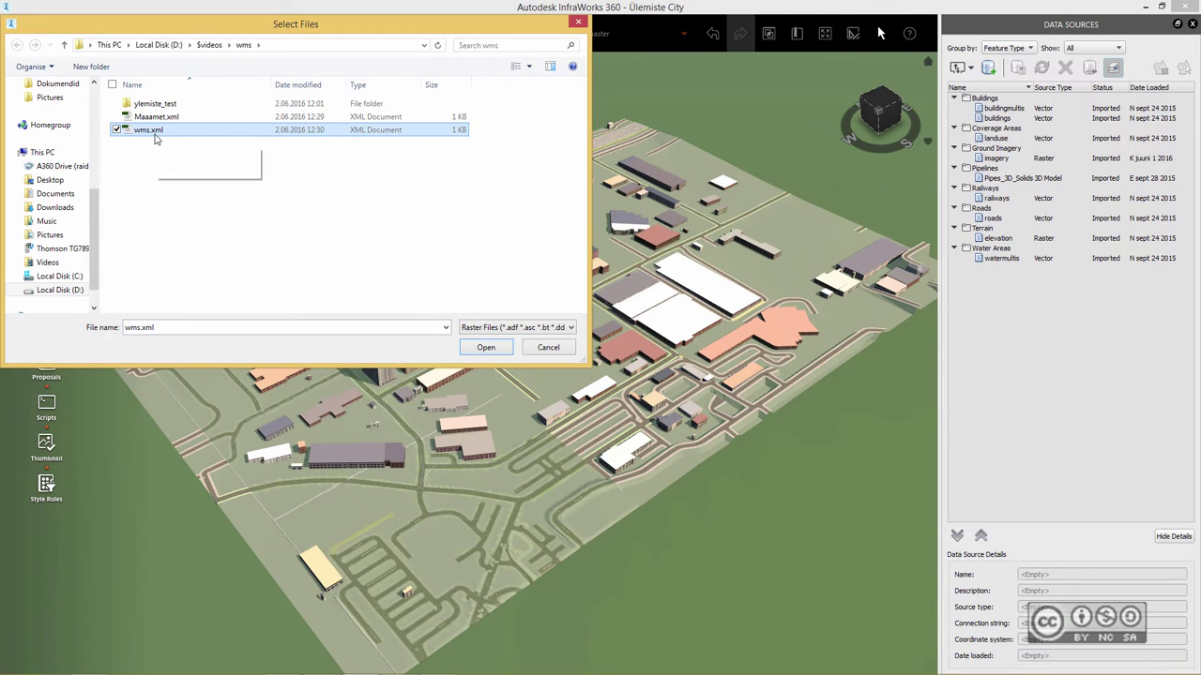
left_click(484, 348)
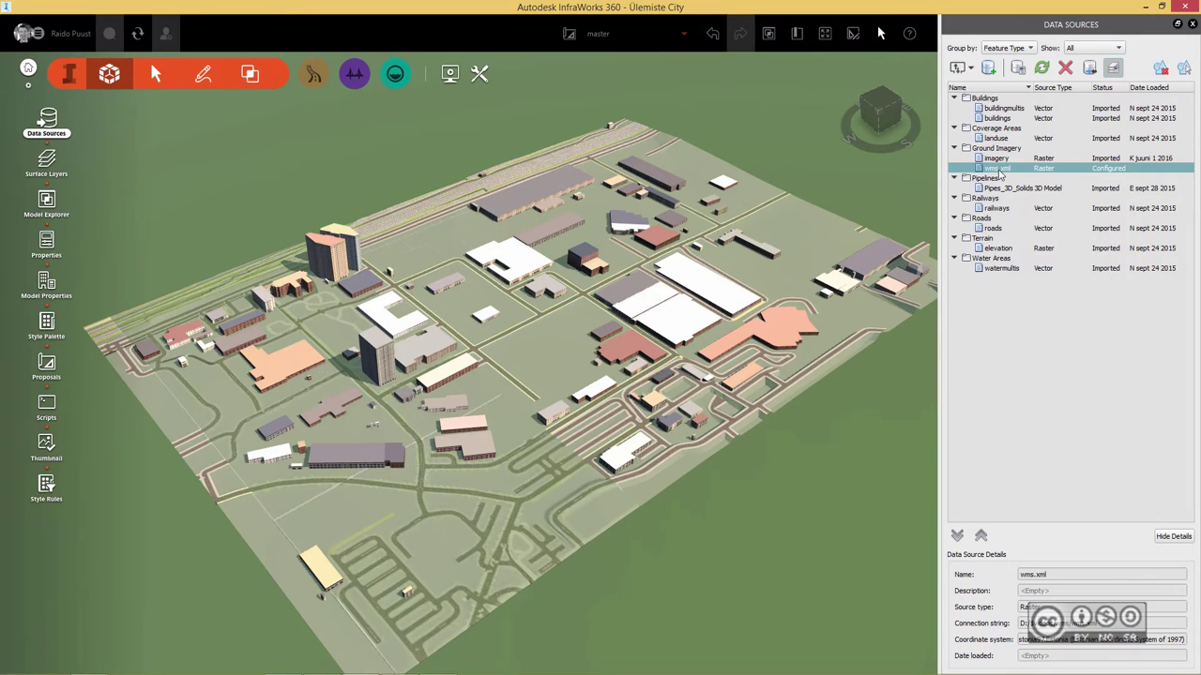
Review the wms.xml Raster and Geo Location settings, then Close & Refresh to load the imagery
double_click(992, 169)
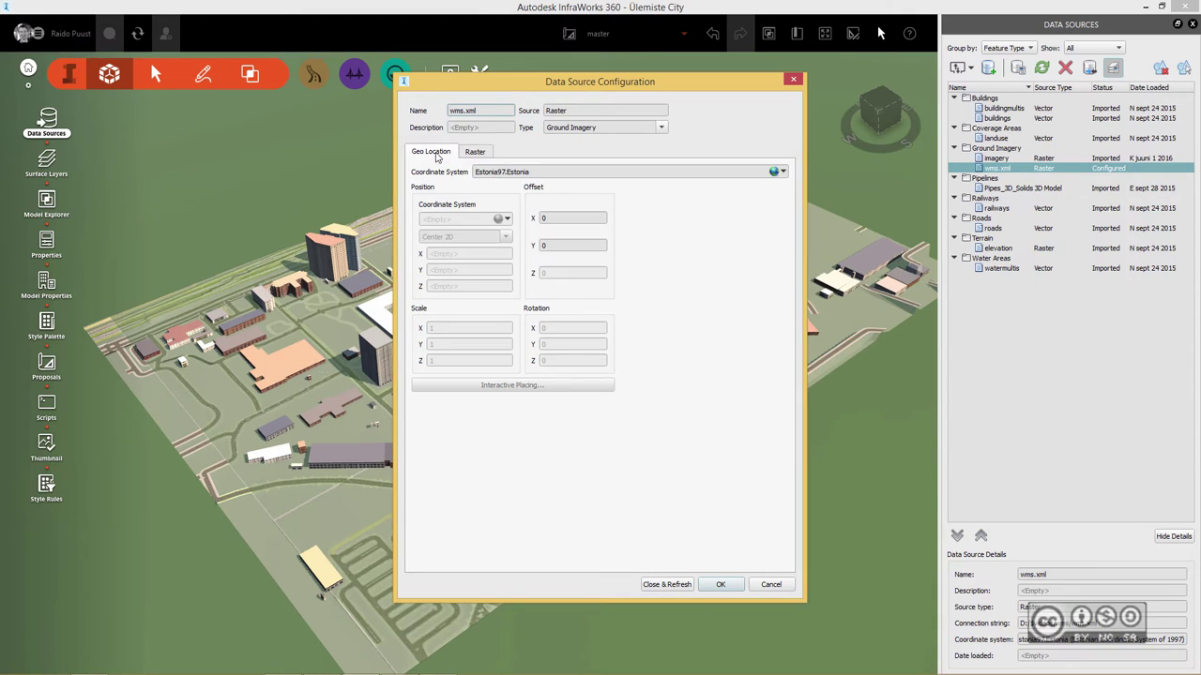
left_click(482, 152)
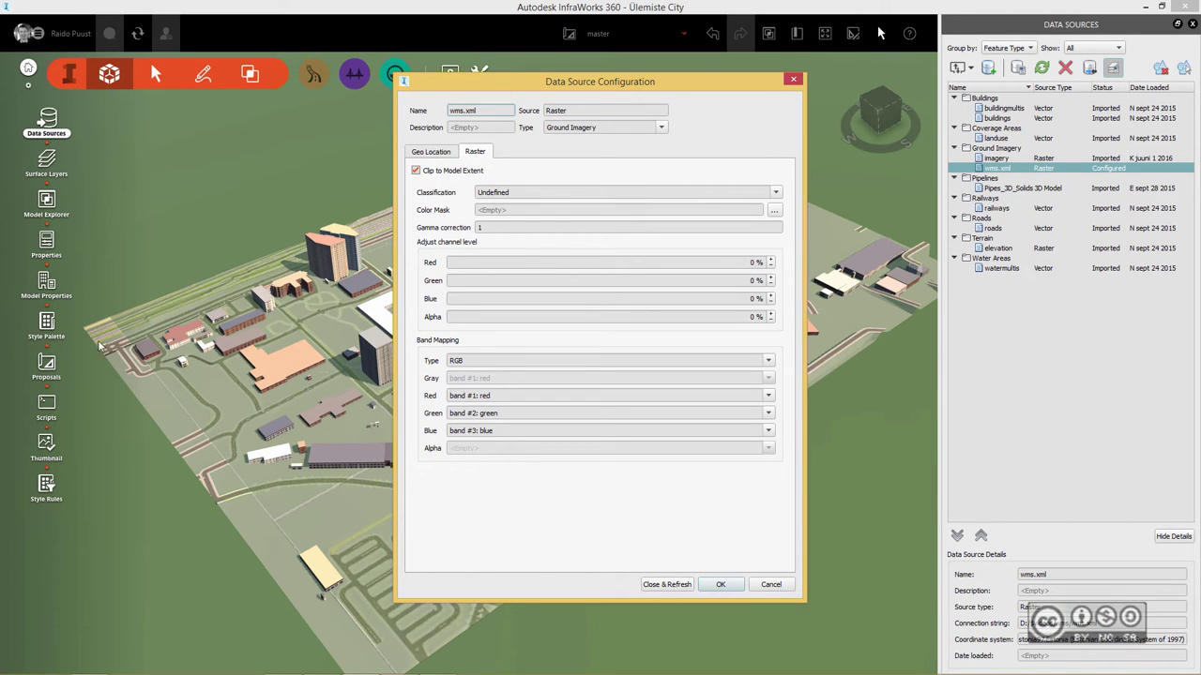
left_click(437, 152)
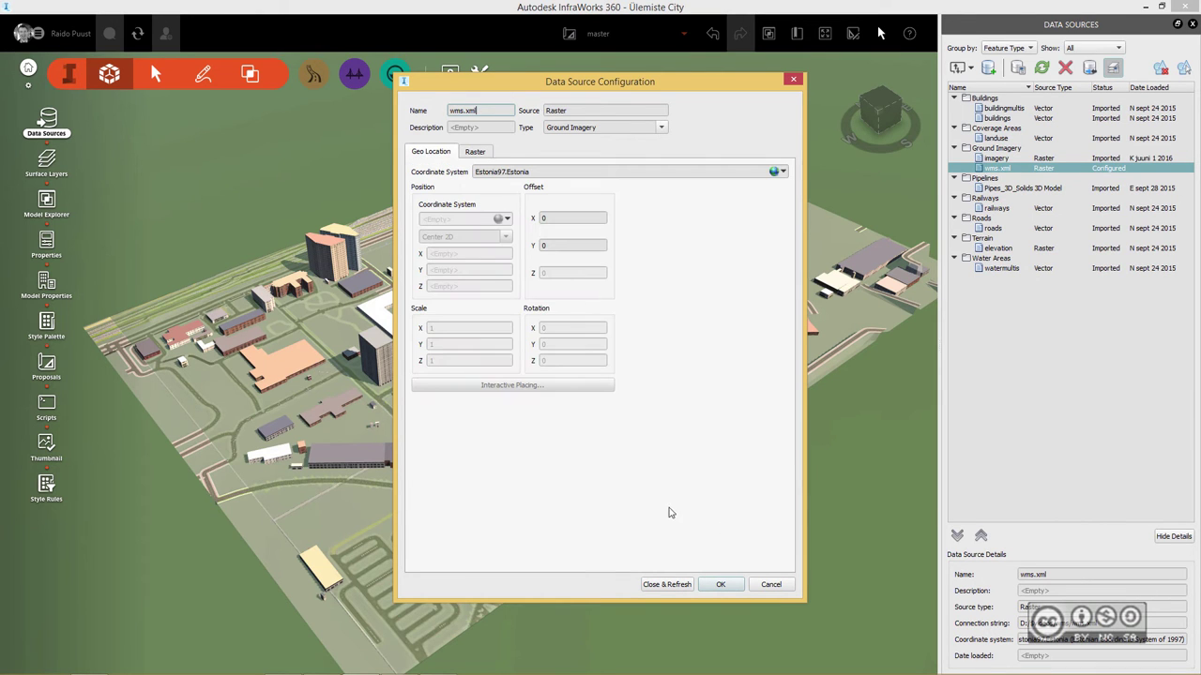
left_click(666, 584)
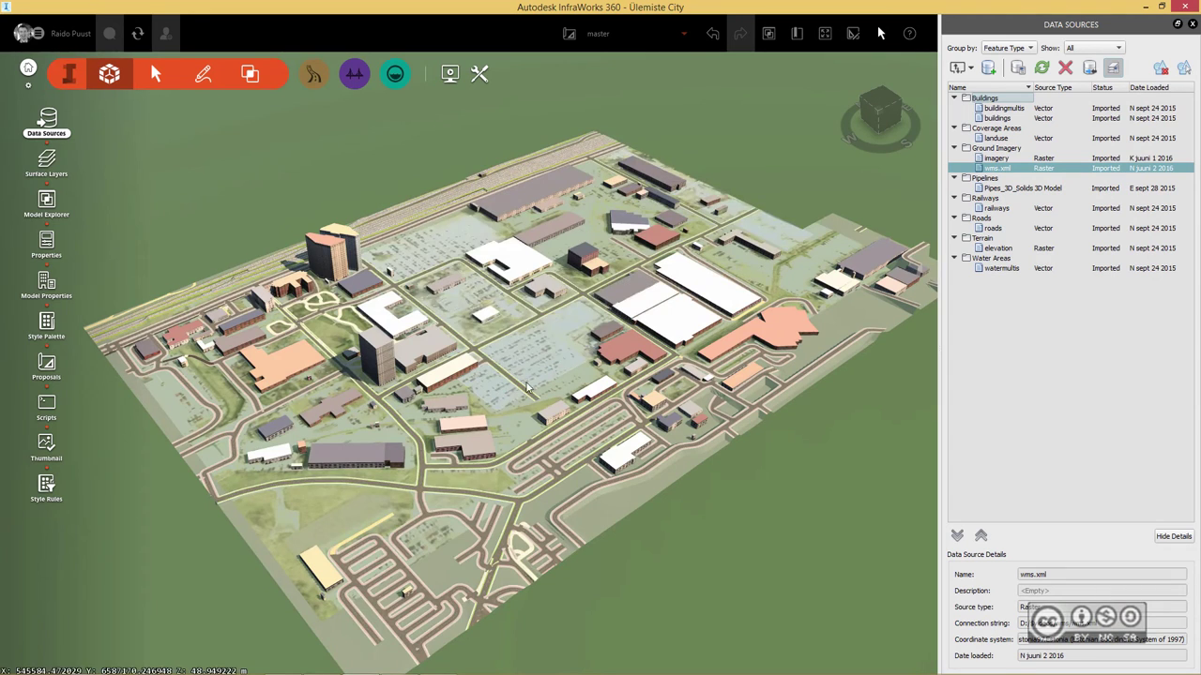
Zoom into the parking lot and pan to see more roads and buildings
scroll(528, 355, "up", 5)
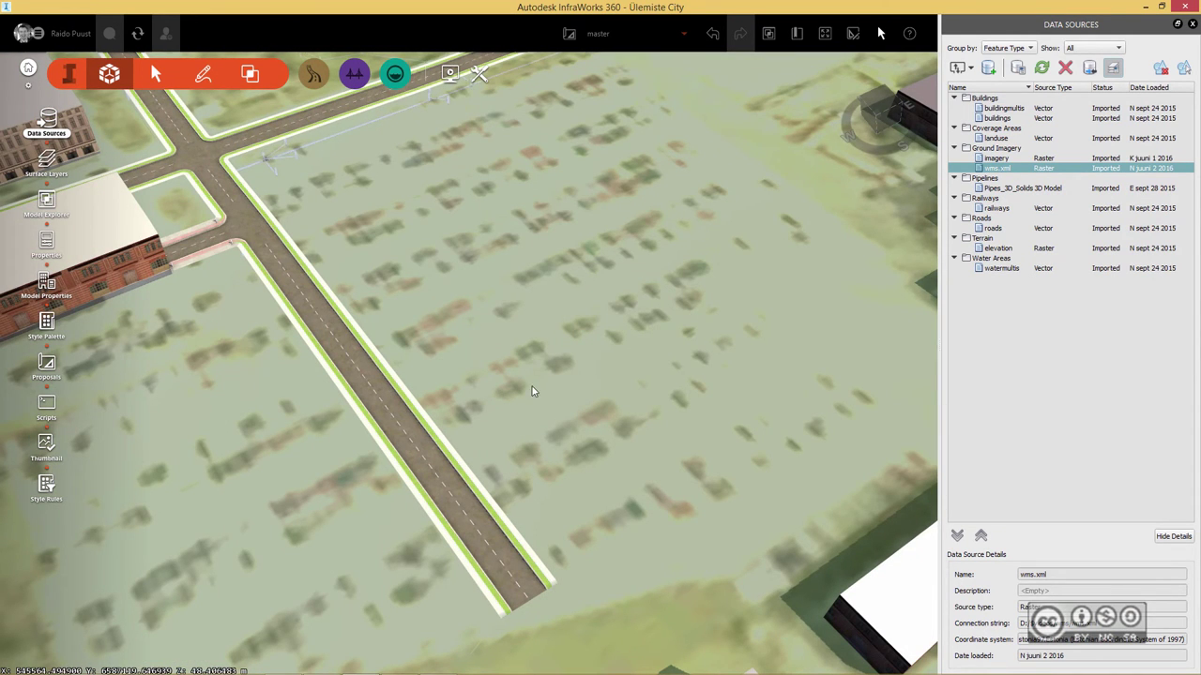
mouse_move(502, 366)
left_mouse_down()
mouse_move(511, 411)
mouse_move(563, 359)
left_mouse_up()
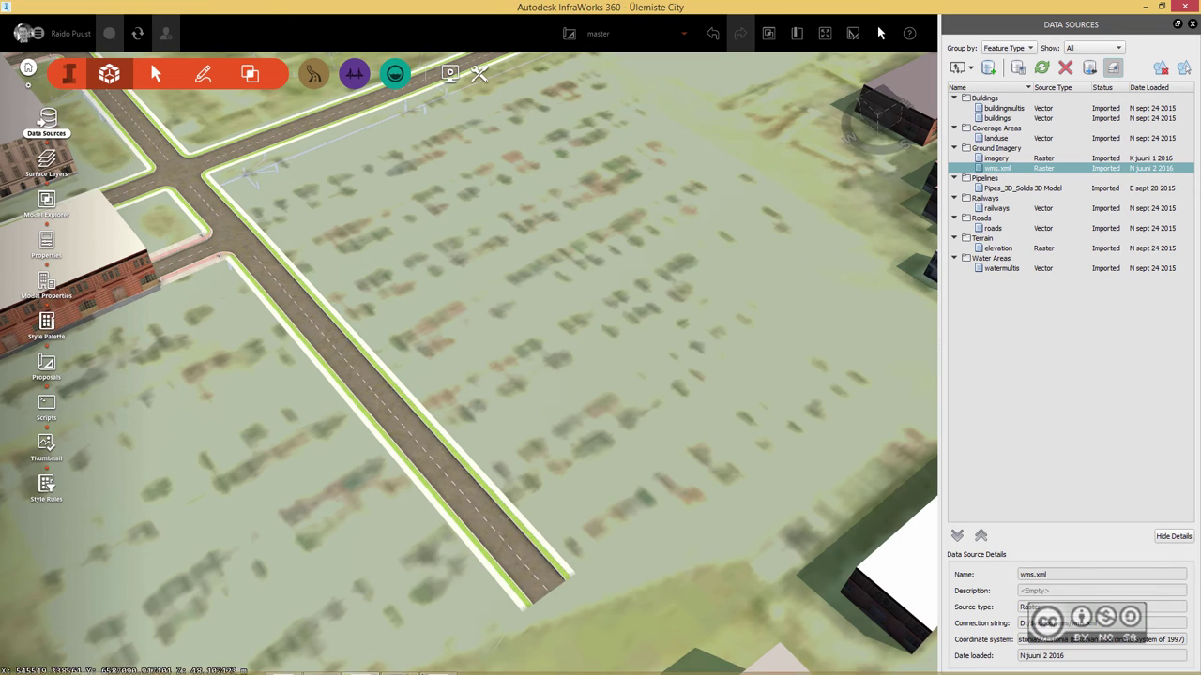
Change SizeX in wms.xml from 1000 to 10000
left_click(399, 663)
left_click(736, 302)
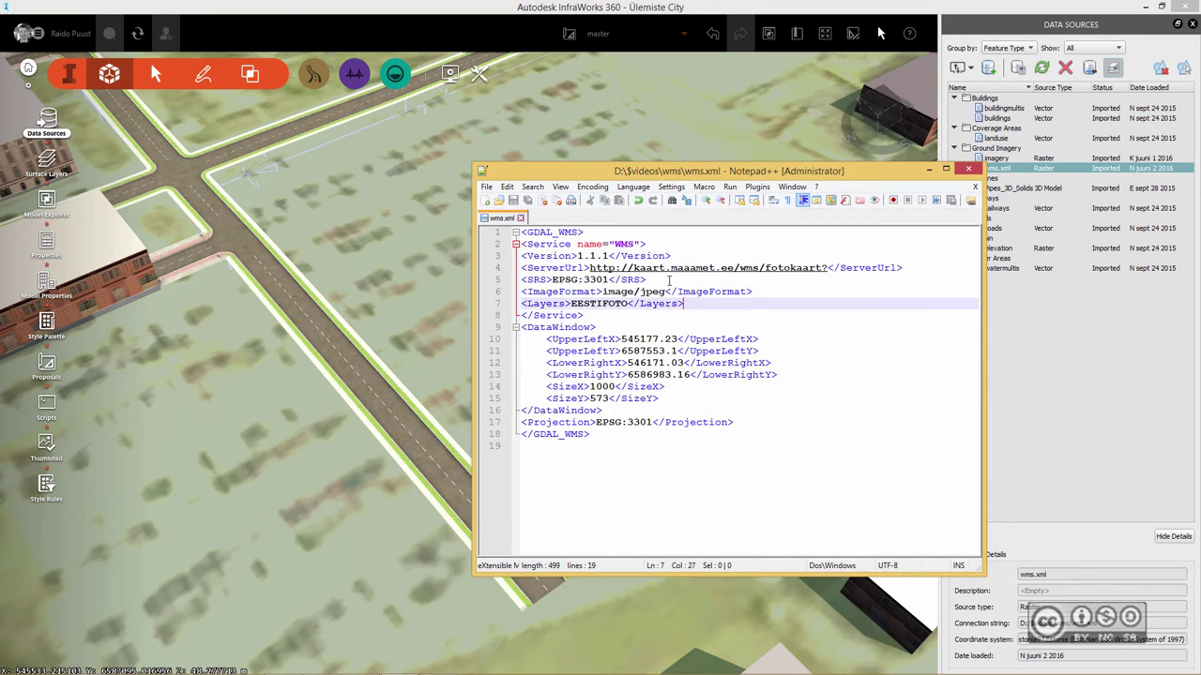
left_click(615, 386)
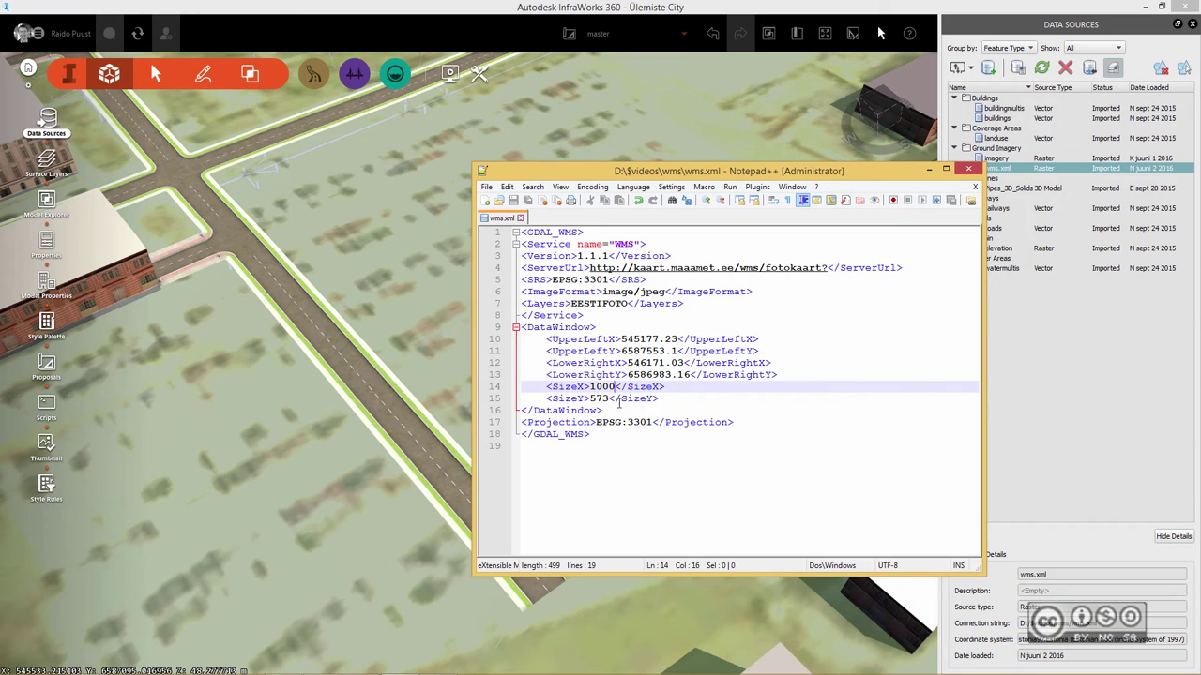
type("0")
left_click(619, 402)
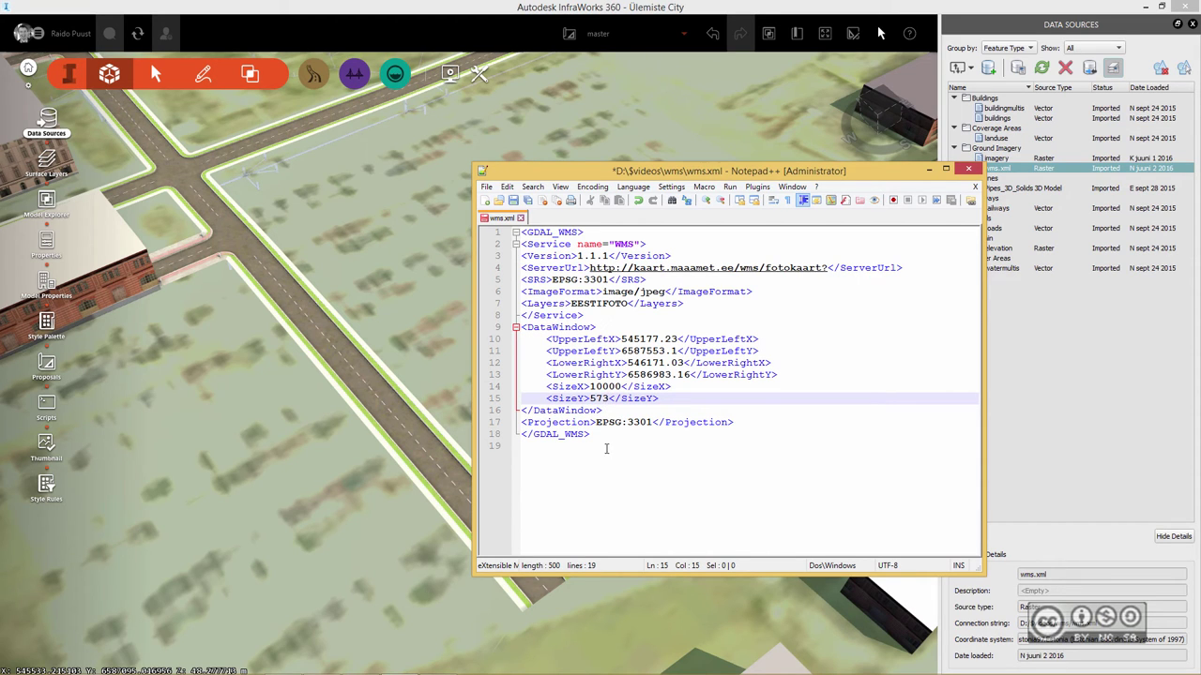
left_click(321, 666)
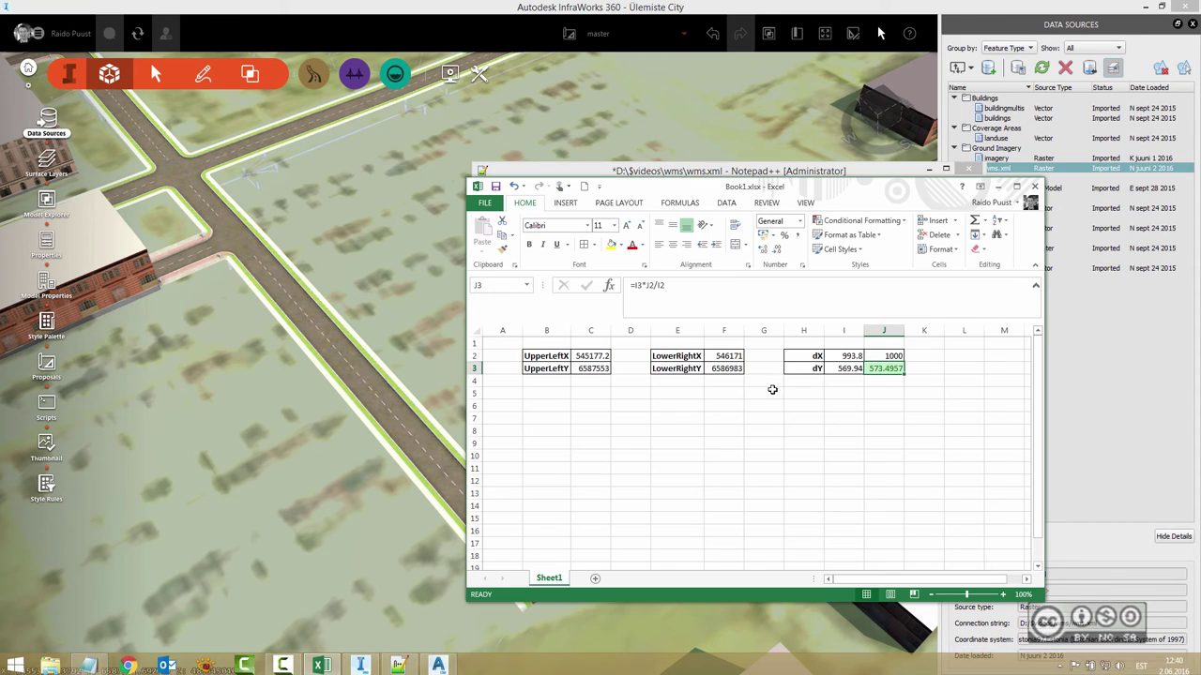
Set J2 to 10000 so J3 recalculates the height as 5734.957
left_click(883, 355)
left_click(677, 286)
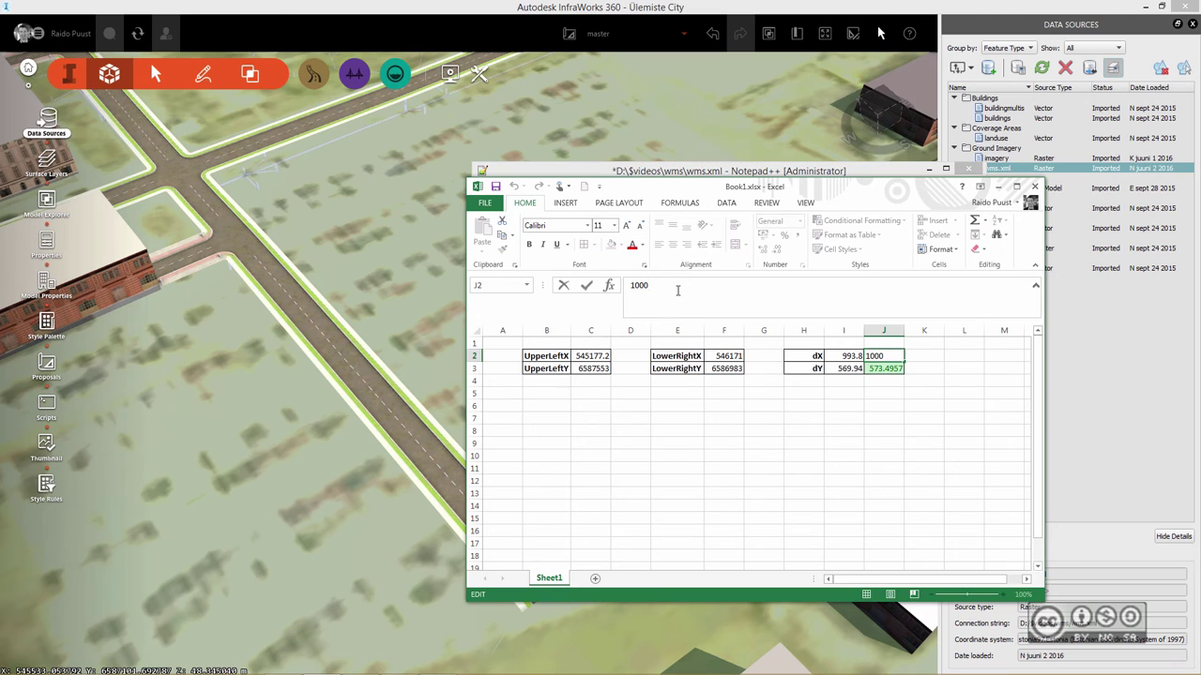
type("0")
key("Return")
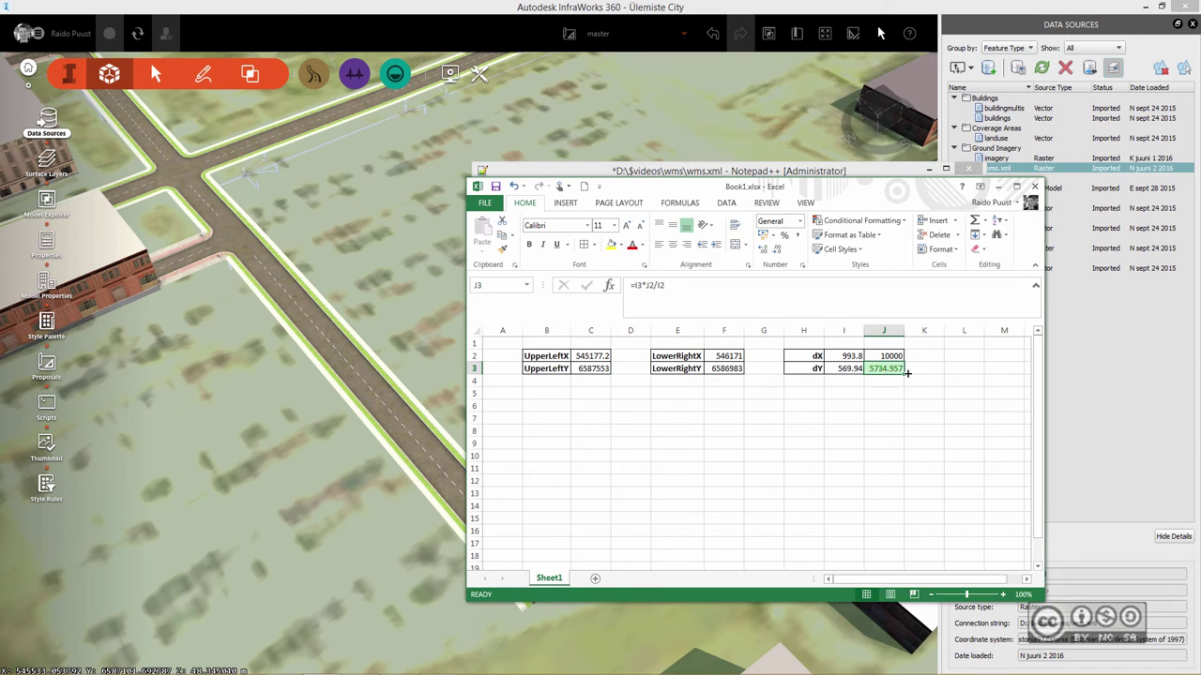
Set SizeY in wms.xml to 5734.957, then minimize Excel
left_click(907, 172)
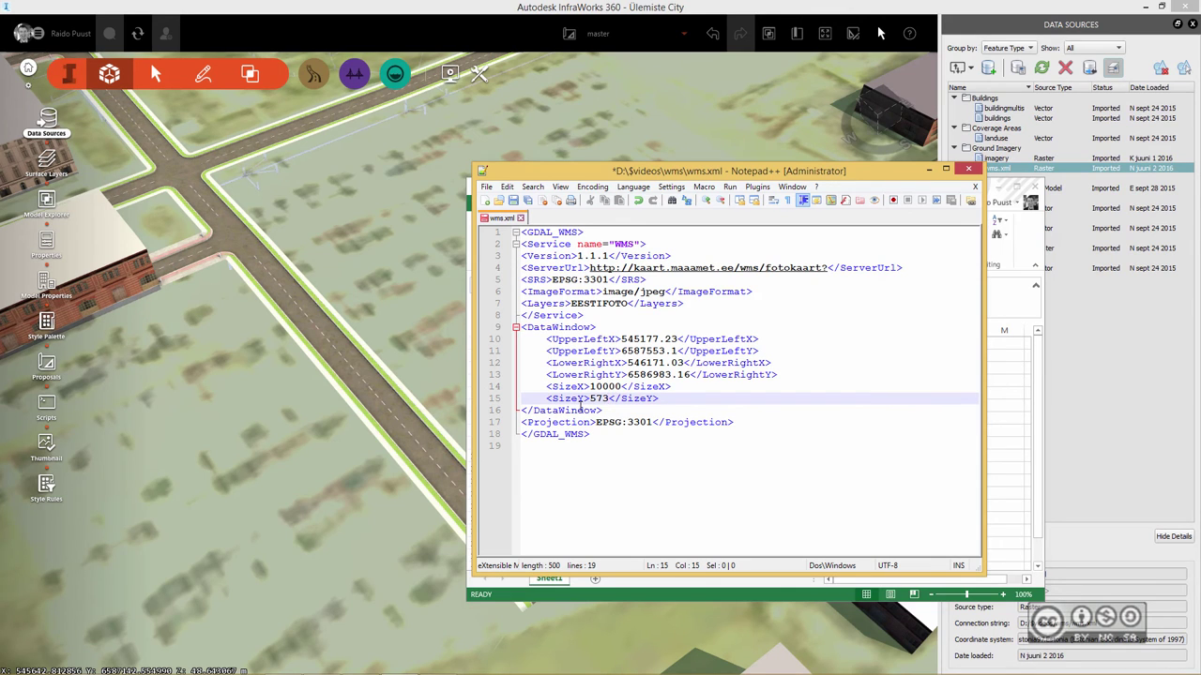
type("4.957")
left_click(611, 434)
left_click(1000, 193)
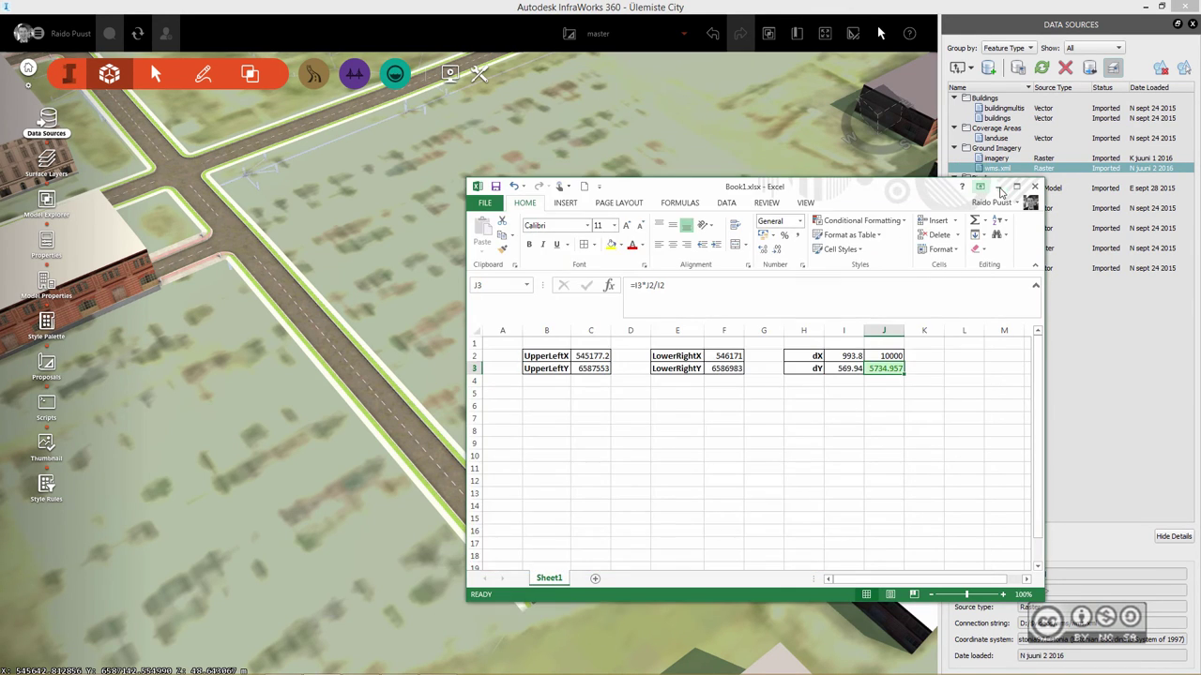
left_click(1000, 188)
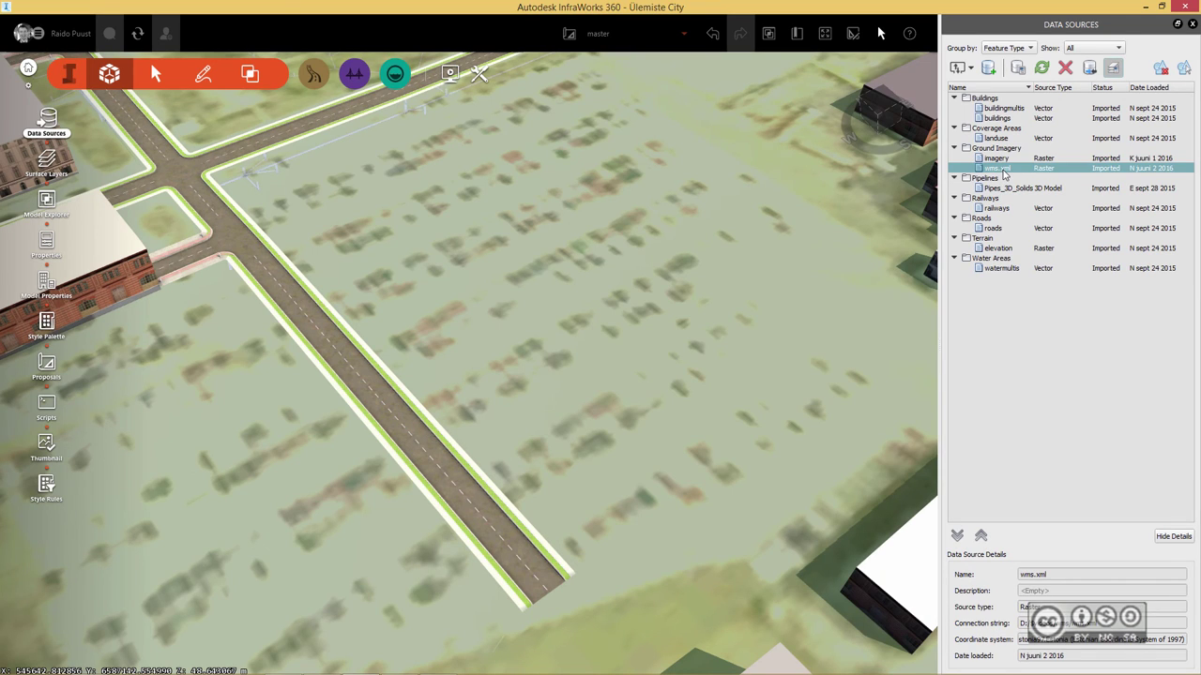
Refresh the wms.xml source and zoom out to view the sharper orthophoto over the city
right_click(1002, 173)
left_click(1036, 192)
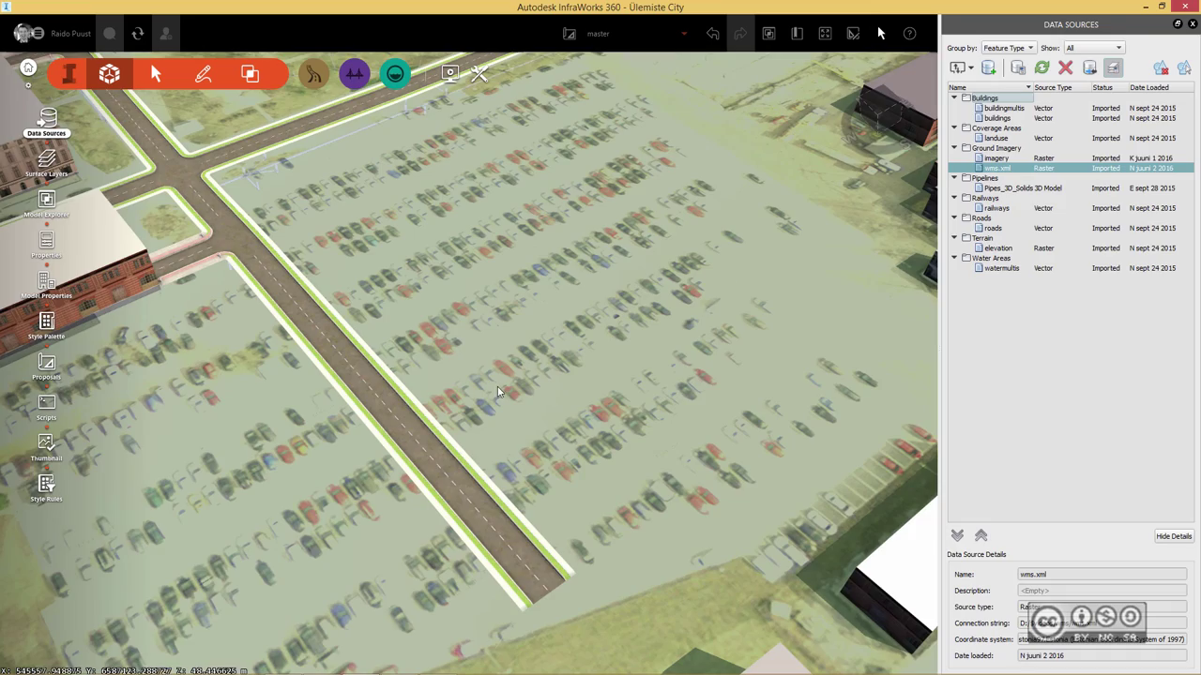
scroll(500, 394, "up", 1)
scroll(506, 392, "down", 1)
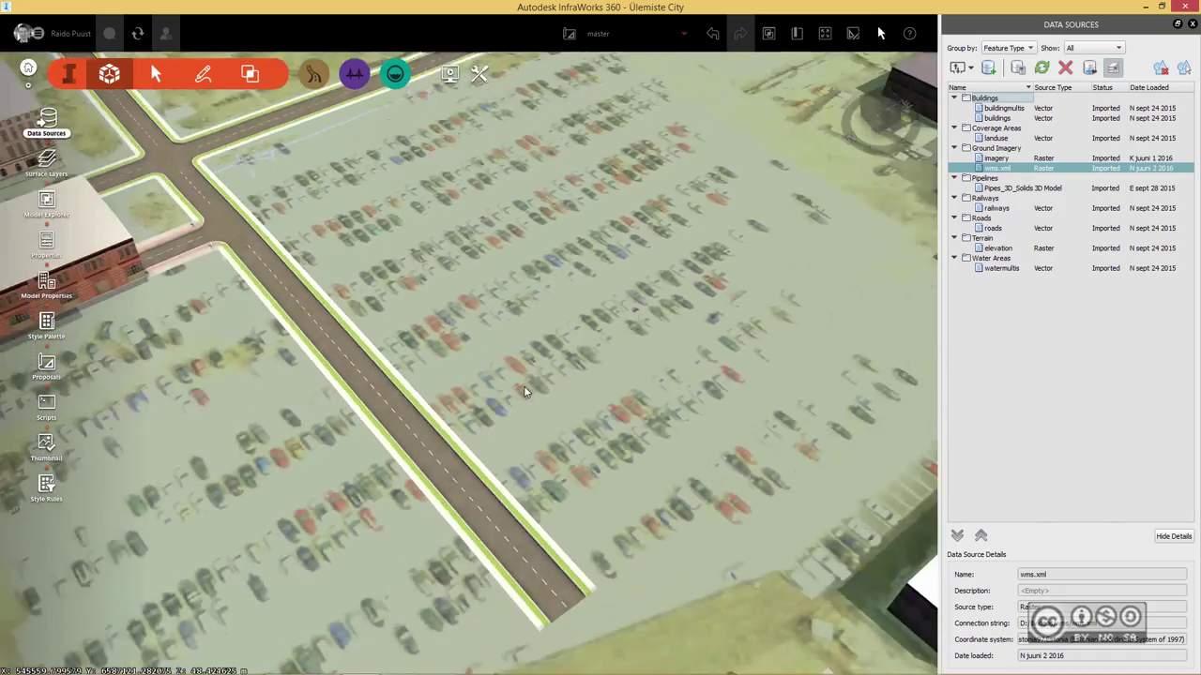
scroll(525, 389, "down", 2)
scroll(524, 389, "down", 3)
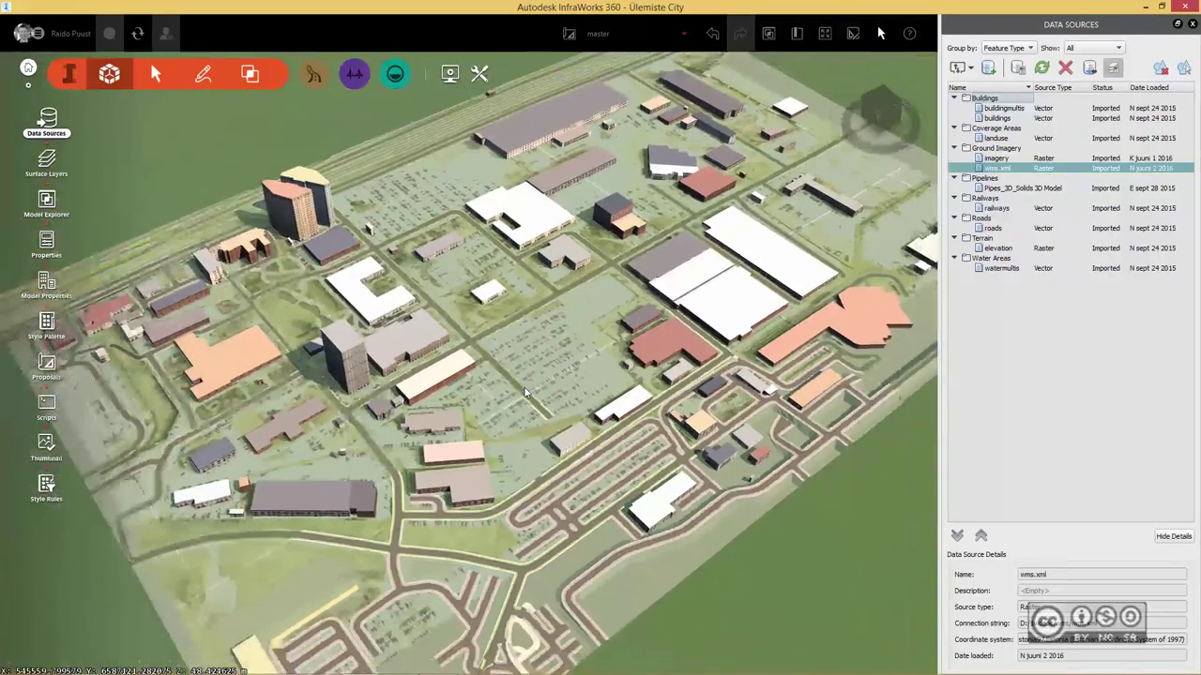
scroll(524, 392, "down", 1)
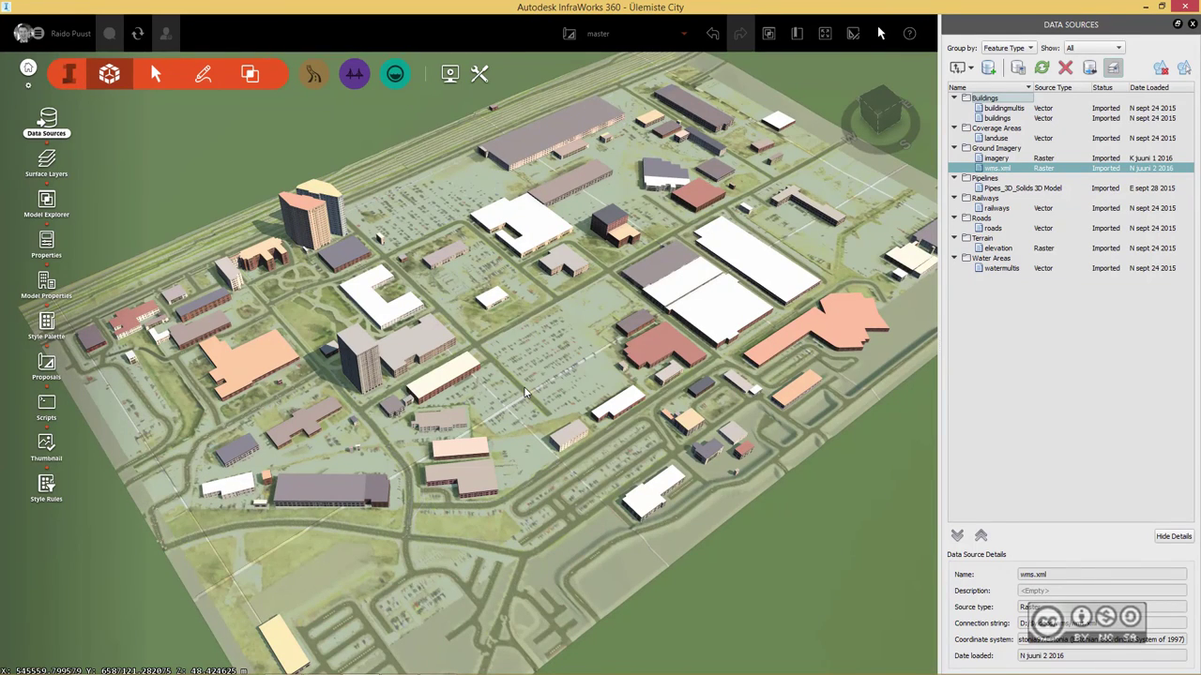